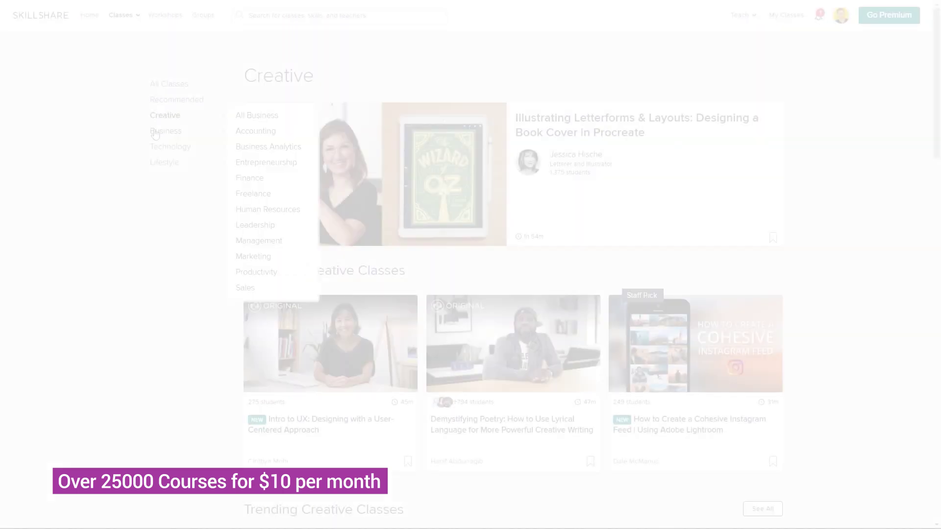
# Step: Open the Skillshare Animation classes page and scroll down through the class listings
pyautogui.moveTo(167, 115)
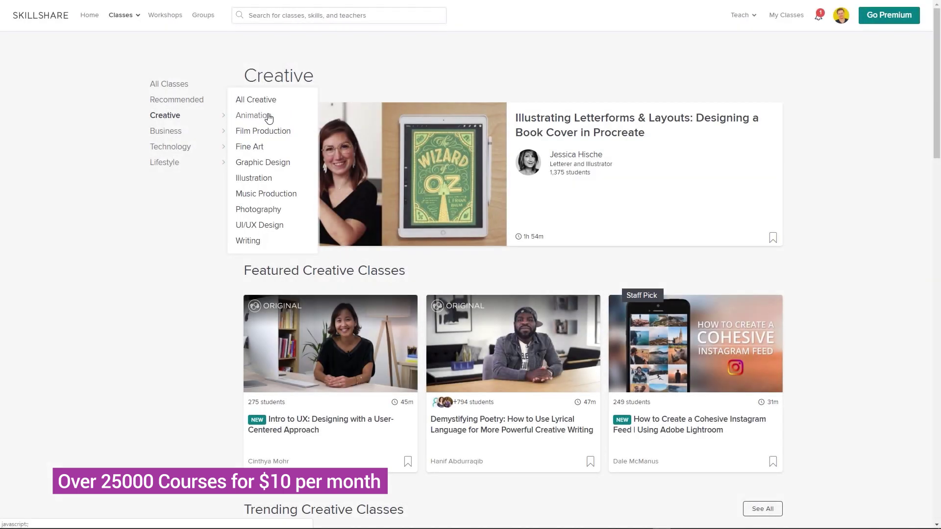
pyautogui.click(268, 118)
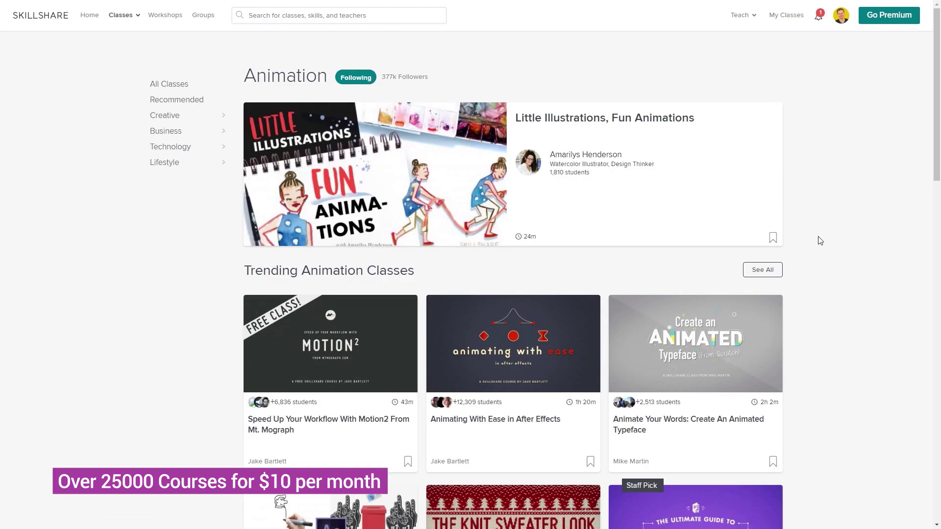
pyautogui.scroll(-3, 816, 237)
pyautogui.scroll(-2, 851, 252)
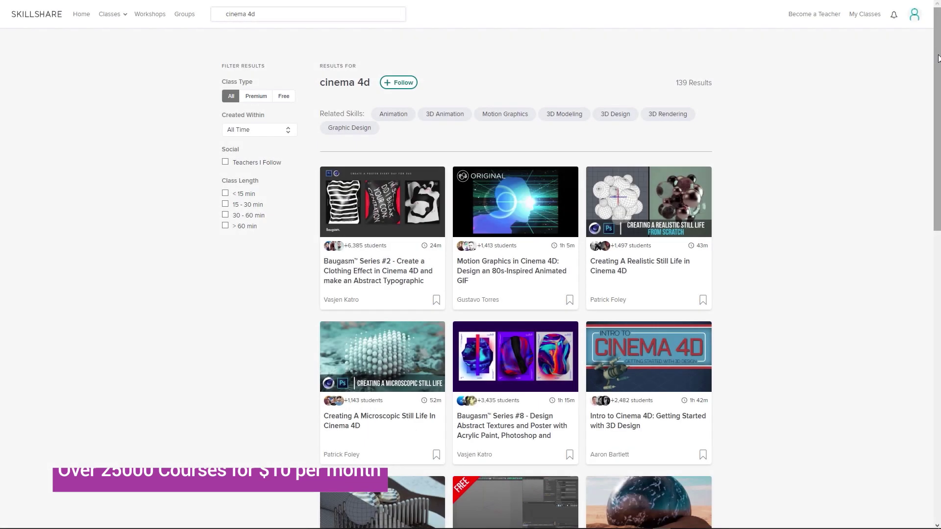
pyautogui.scroll(-3, 939, 69)
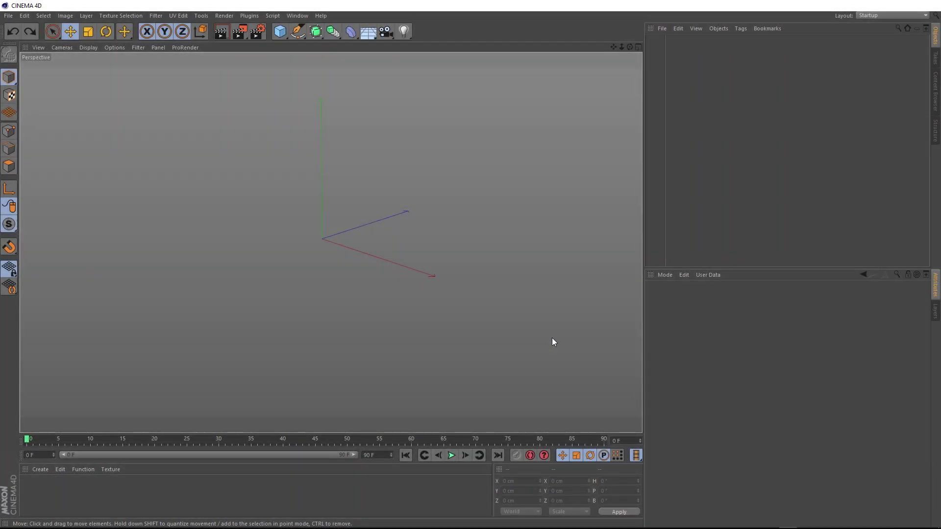
# Step: Create a Helix spline from the spline flyout and set its Plane to XZ
pyautogui.click(297, 31)
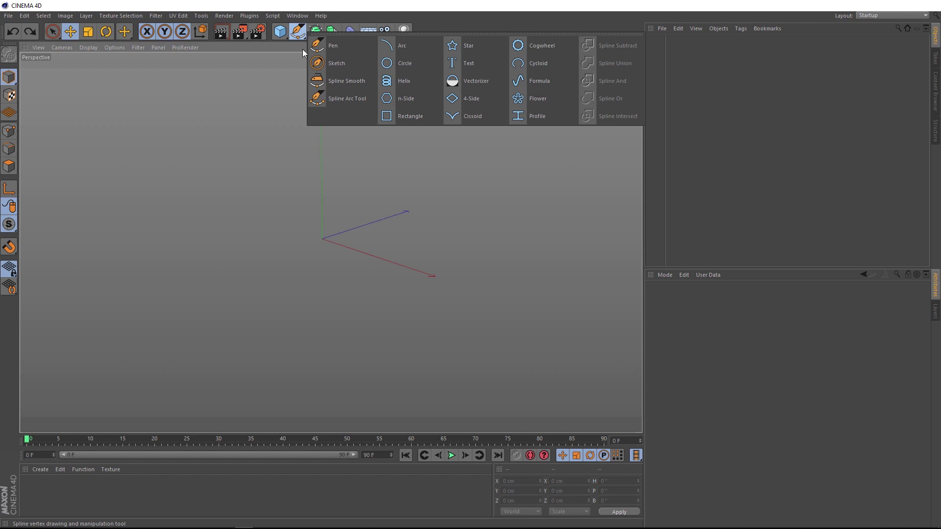
pyautogui.click(431, 81)
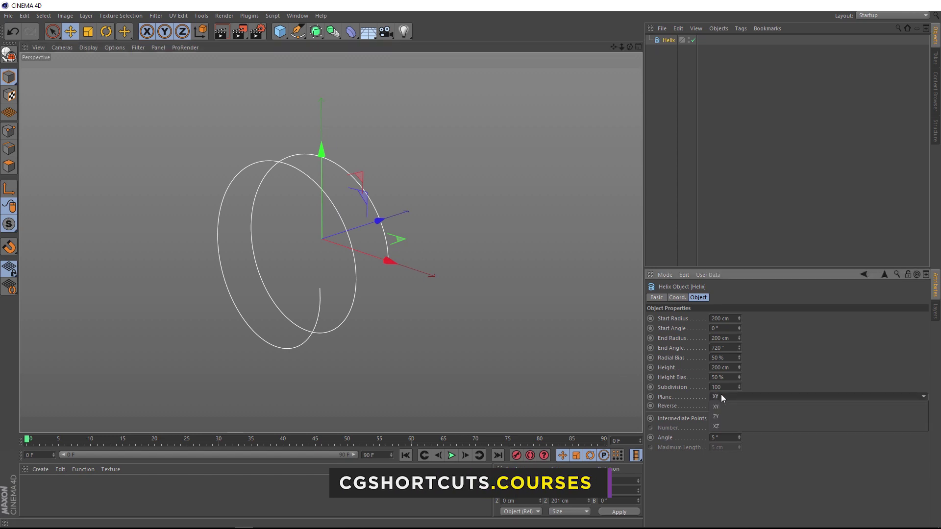
pyautogui.click(721, 396)
pyautogui.click(724, 426)
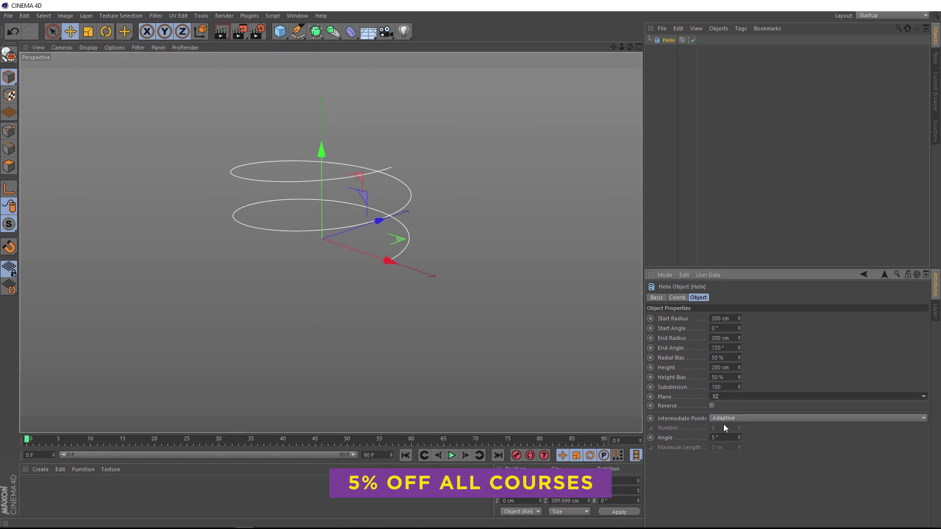
pyautogui.scroll(-3, 363, 235)
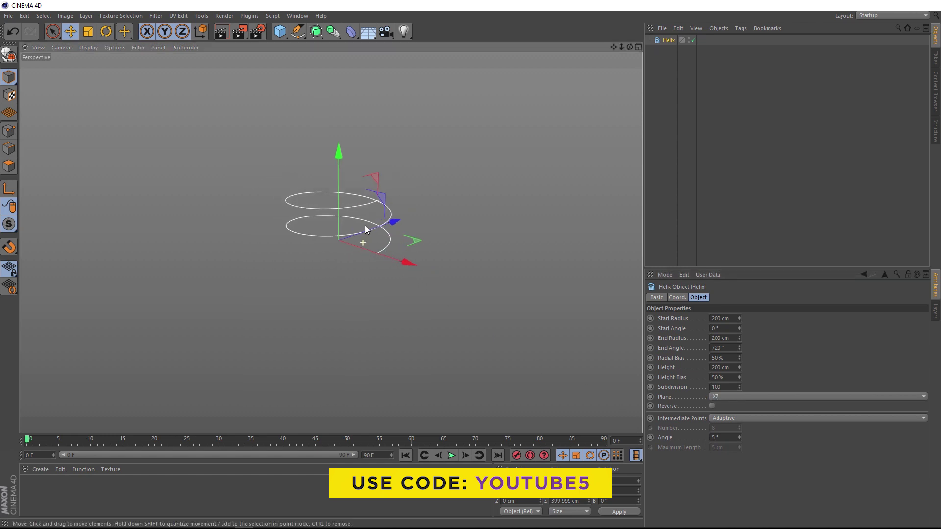
pyautogui.keyDown('alt'); pyautogui.moveTo(365, 229); pyautogui.dragTo(360, 278, button='middle'); pyautogui.keyUp('alt')
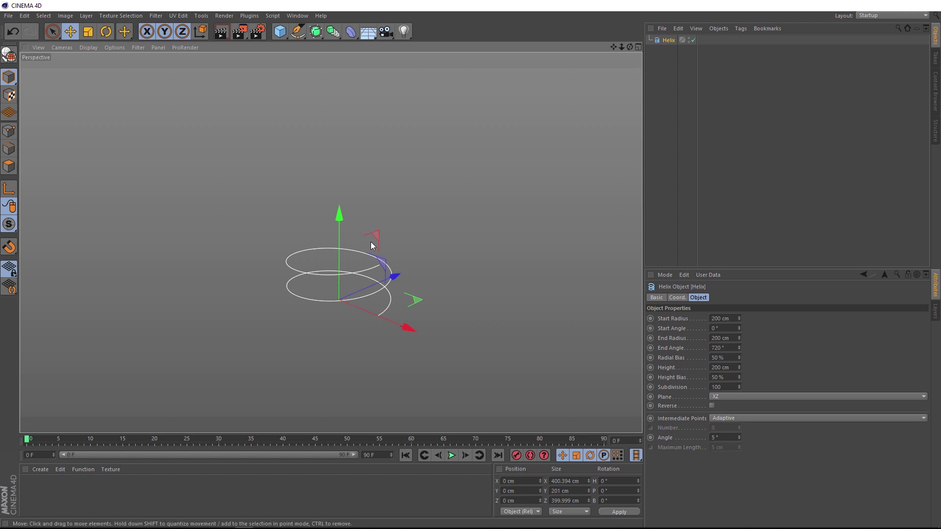
# Step: Set the helix Height to 1000 cm and End Angle to 360*6 (2160°)
pyautogui.click(727, 367)
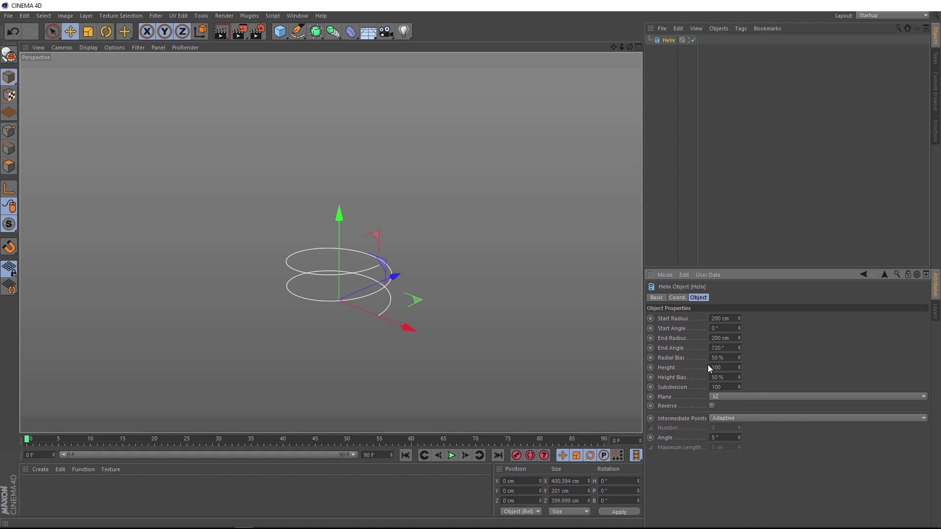
pyautogui.write('1000')
pyautogui.press('Return')
pyautogui.scroll(-3, 345, 198)
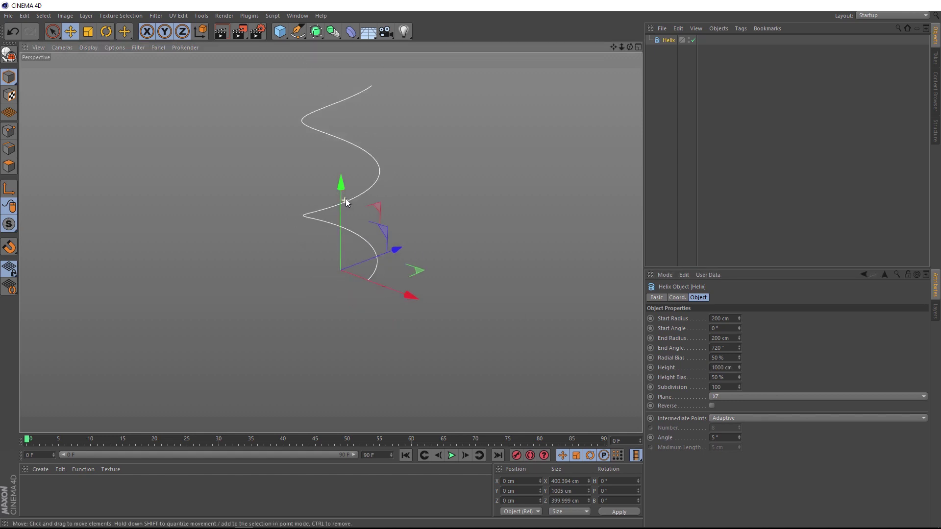
pyautogui.moveTo(380, 220); pyautogui.dragTo(377, 229, button='middle')
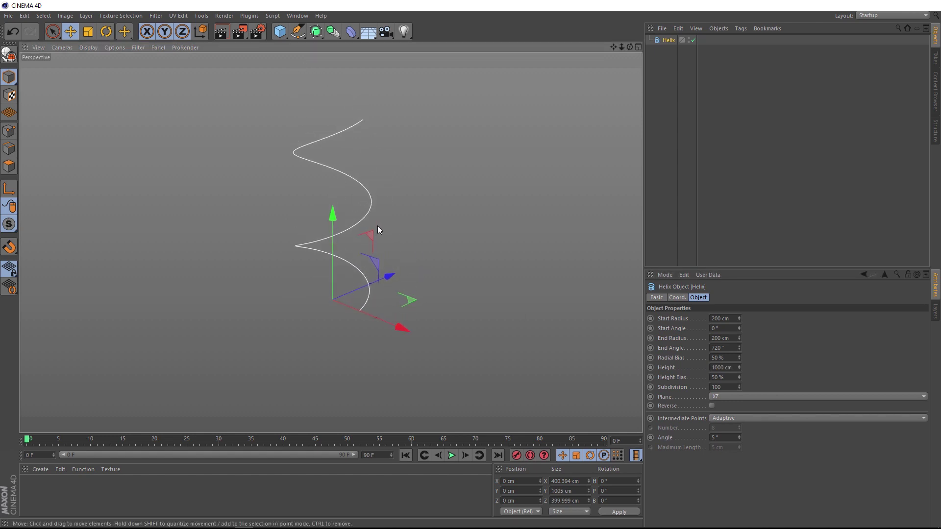
pyautogui.click(725, 348)
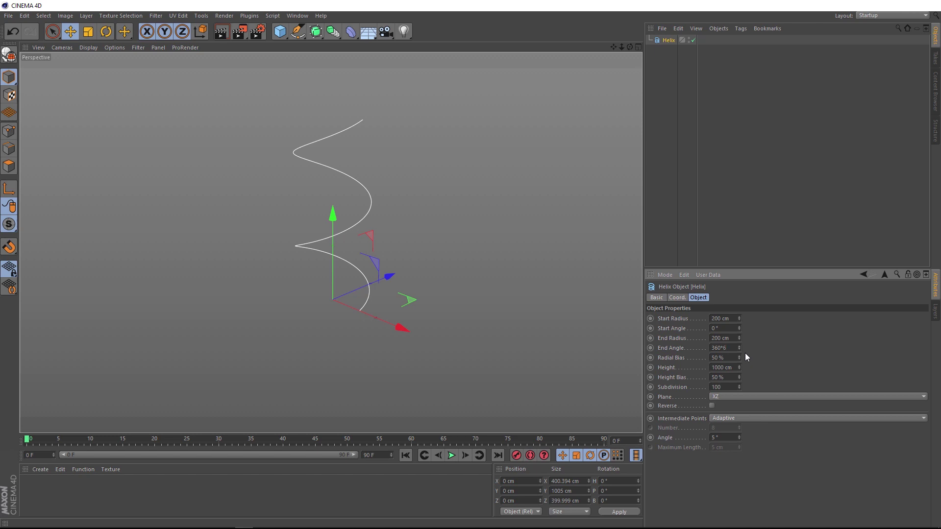
pyautogui.press('Return')
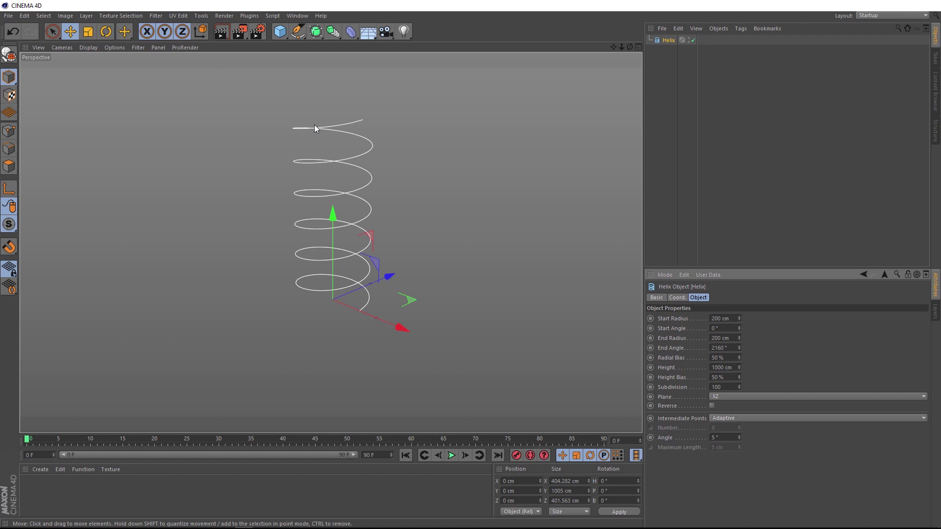
pyautogui.keyDown('alt'); pyautogui.moveTo(290, 197); pyautogui.dragTo(301, 264); pyautogui.keyUp('alt')
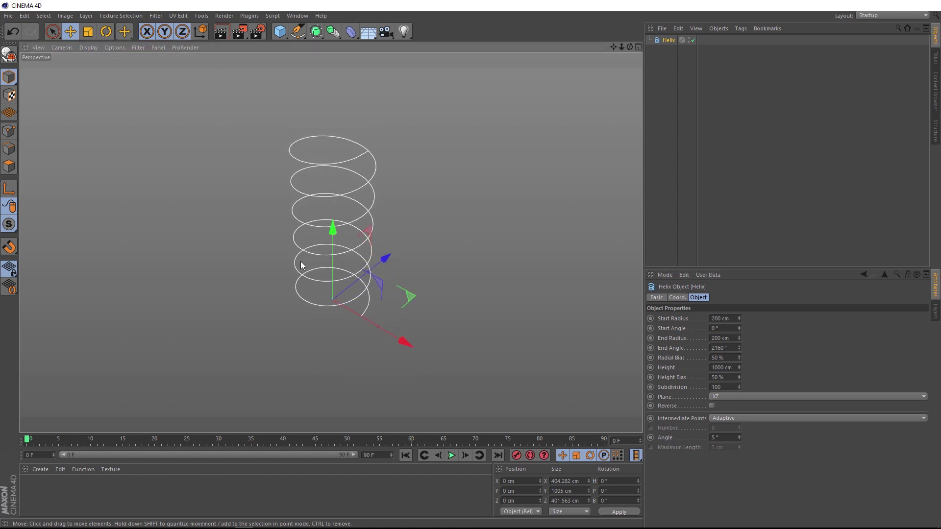
pyautogui.middleClick(301, 265)
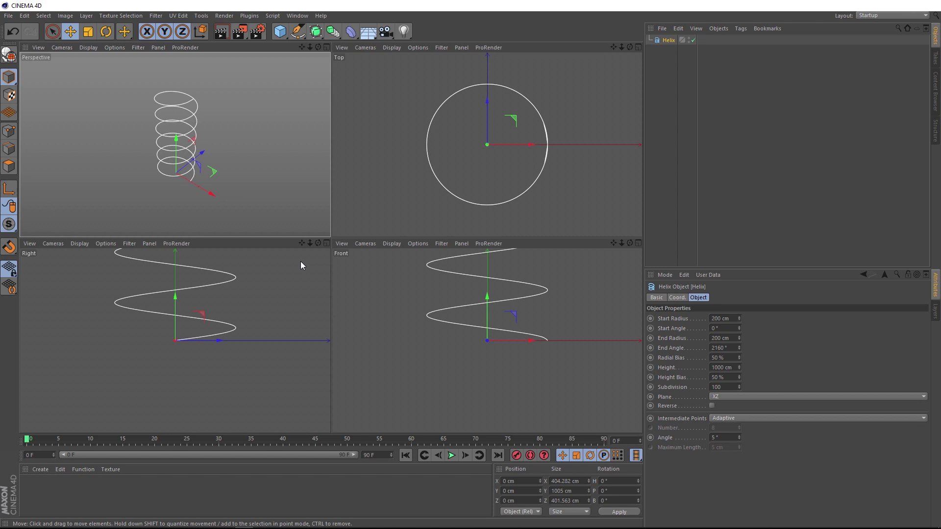
pyautogui.middleClick(409, 176)
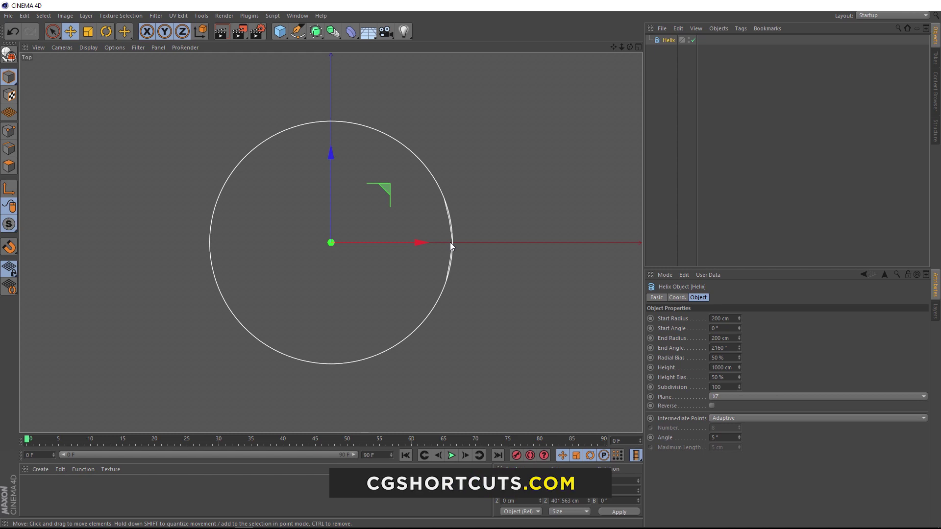
pyautogui.middleClick(450, 242)
pyautogui.middleClick(296, 202)
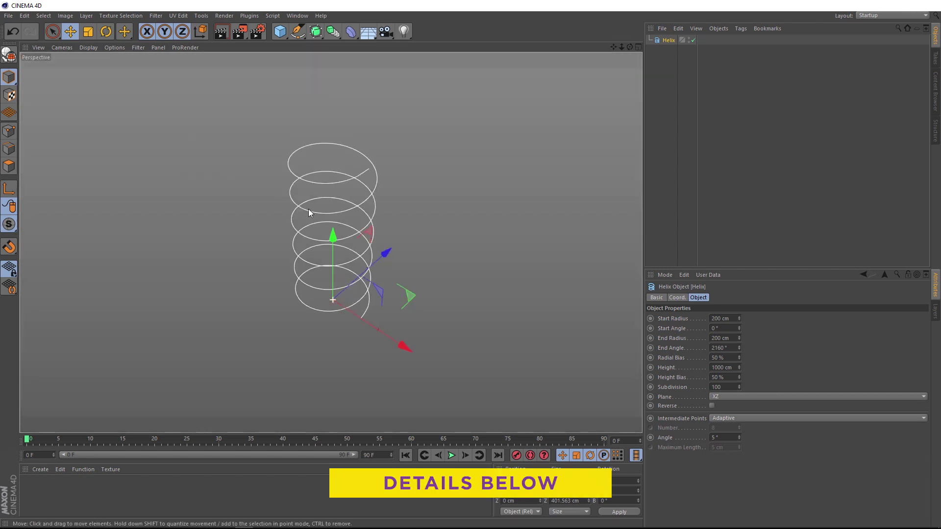
pyautogui.keyDown('alt'); pyautogui.moveTo(308, 211); pyautogui.dragTo(363, 181); pyautogui.keyUp('alt')
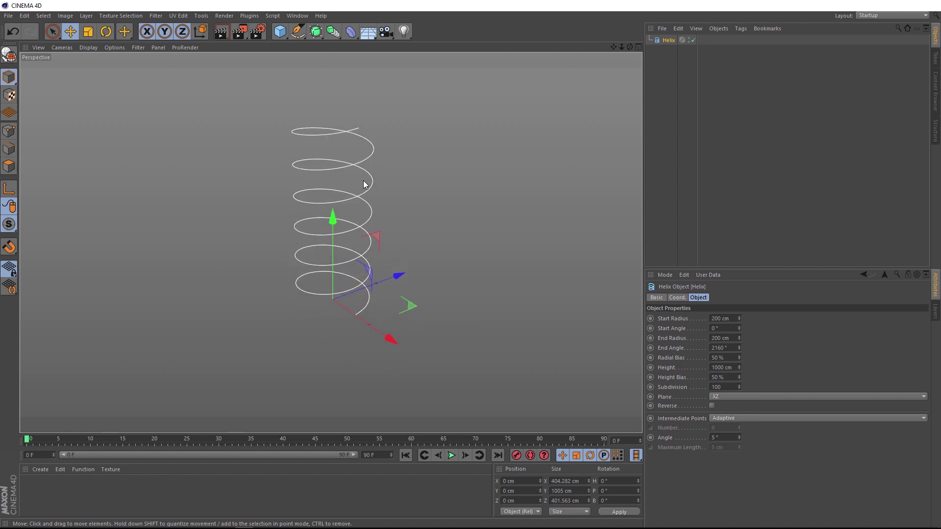
pyautogui.keyDown('alt'); pyautogui.moveTo(363, 183); pyautogui.dragTo(363, 217, button='middle'); pyautogui.keyUp('alt')
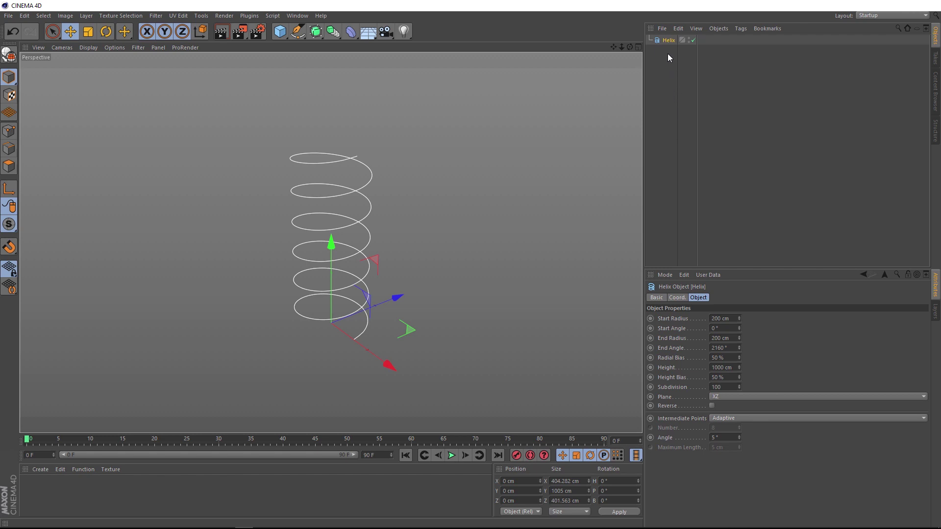
# Step: Ctrl-drag Helix into a copy named Helix.1 and add a Bulge deformer under it
pyautogui.keyDown('ctrl'); pyautogui.moveTo(666, 40); pyautogui.dragTo(663, 52); pyautogui.keyUp('ctrl')
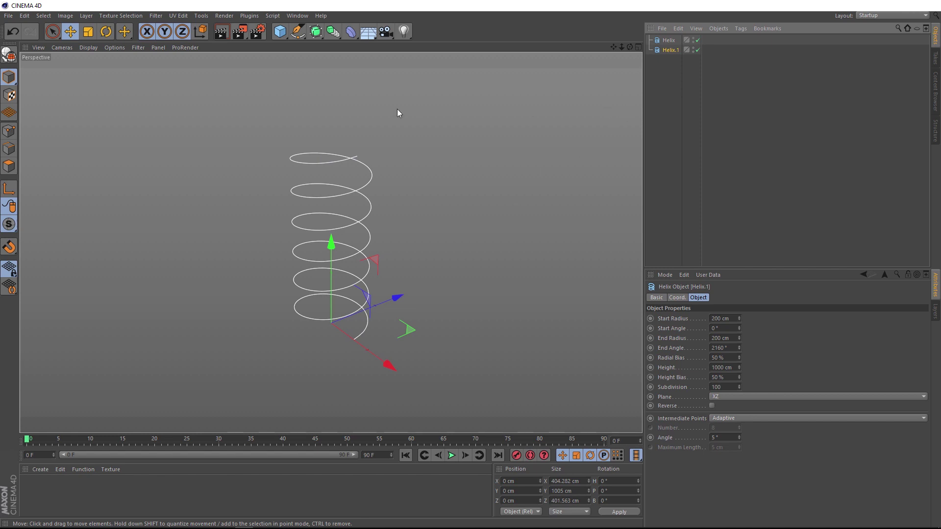
pyautogui.click(351, 32)
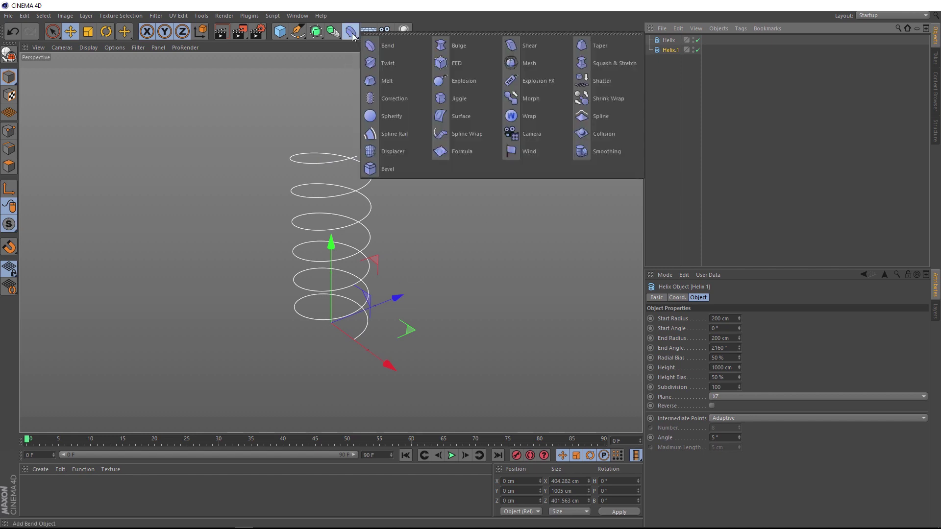
pyautogui.click(485, 45)
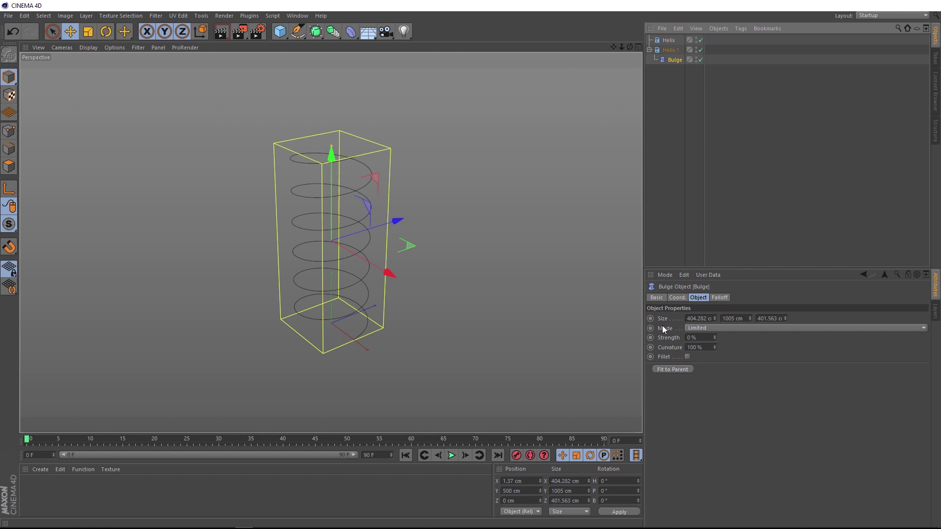
# Step: Raise the Bulge Strength to 150%, hide its cage, and orbit to inspect the swollen coils
pyautogui.moveTo(714, 337); pyautogui.dragTo(713, 300)
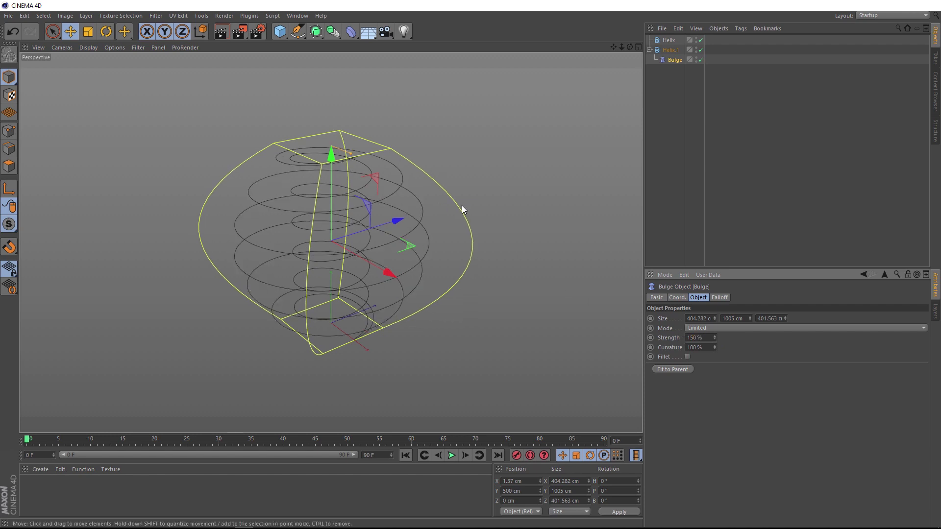
pyautogui.click(696, 58)
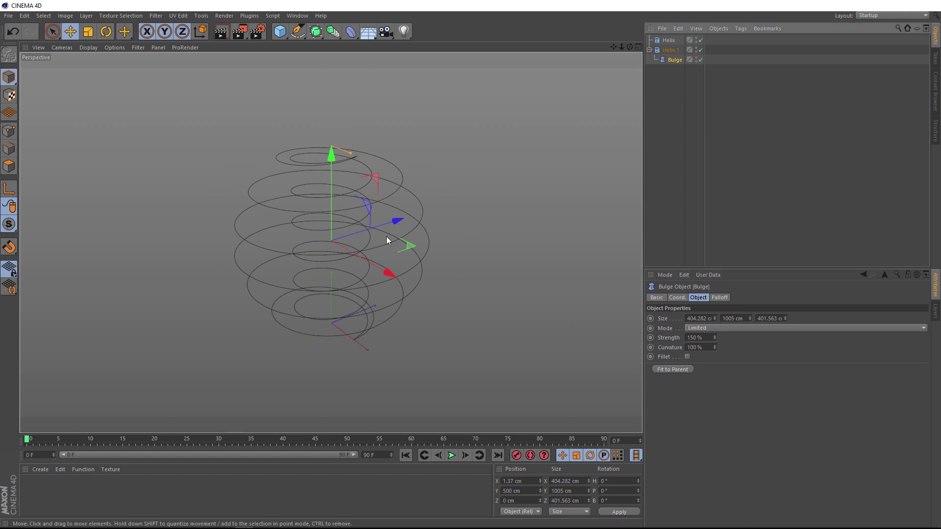
pyautogui.keyDown('alt'); pyautogui.moveTo(336, 293); pyautogui.dragTo(355, 307); pyautogui.keyUp('alt')
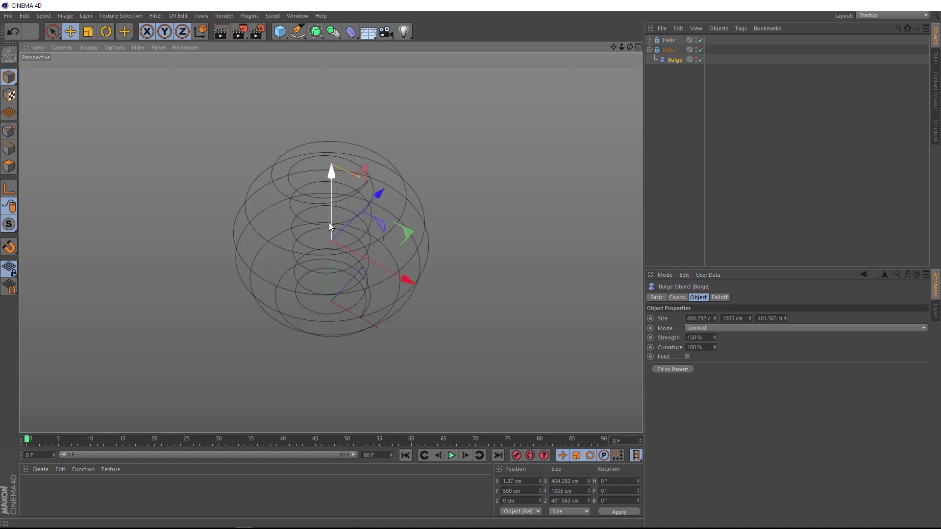
pyautogui.scroll(5, 363, 180)
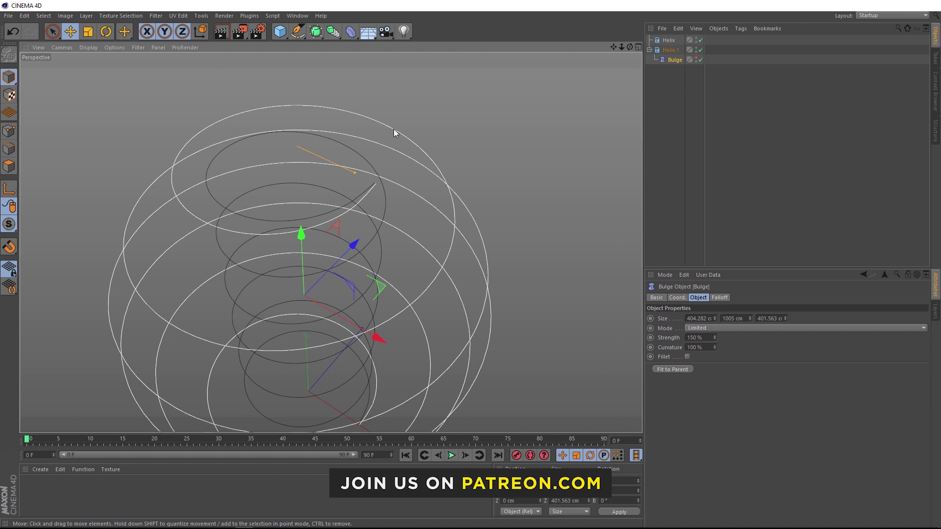
pyautogui.scroll(-4, 393, 129)
pyautogui.keyDown('alt'); pyautogui.moveTo(422, 245); pyautogui.dragTo(423, 193); pyautogui.keyUp('alt')
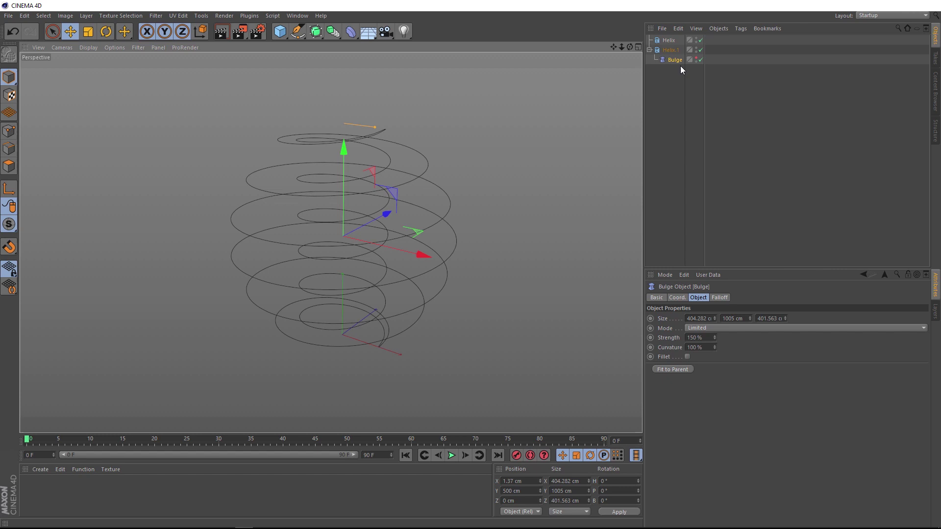
# Step: Select Helix.1, tick Reverse, and make its End Angle negative
pyautogui.click(675, 48)
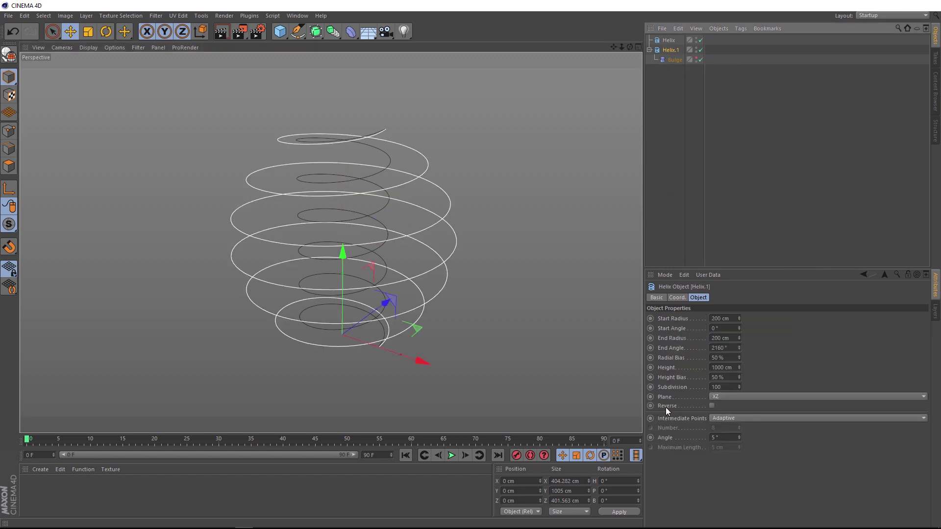
pyautogui.click(712, 405)
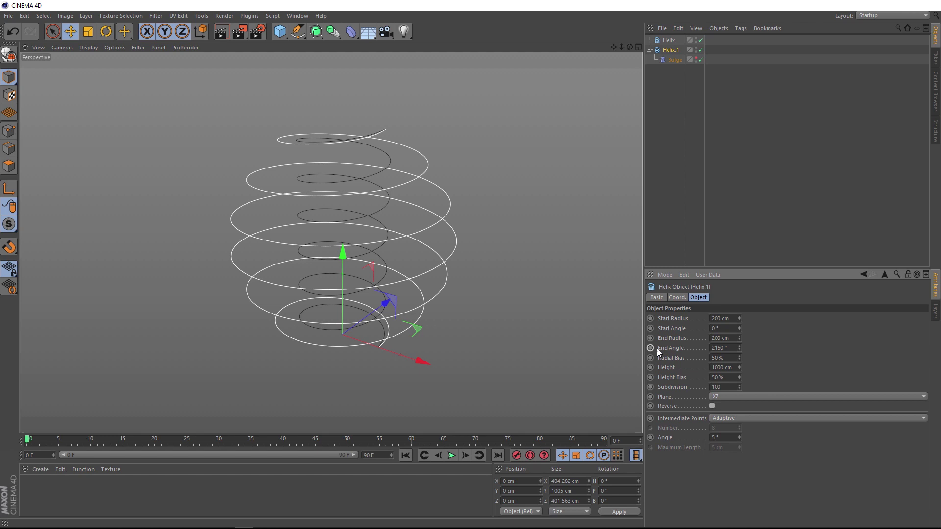
pyautogui.click(711, 348)
pyautogui.write('-')
pyautogui.press('Return')
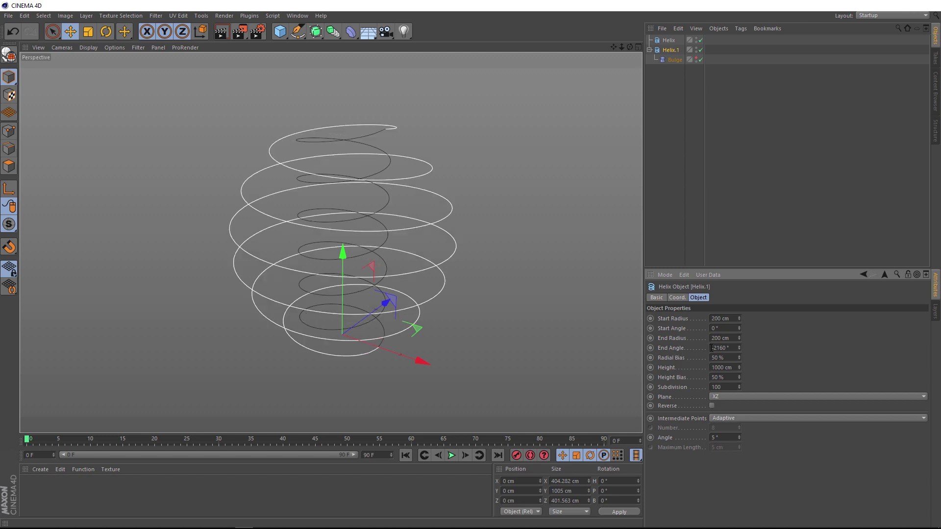
pyautogui.keyDown('alt'); pyautogui.moveTo(401, 236); pyautogui.dragTo(409, 273); pyautogui.keyUp('alt')
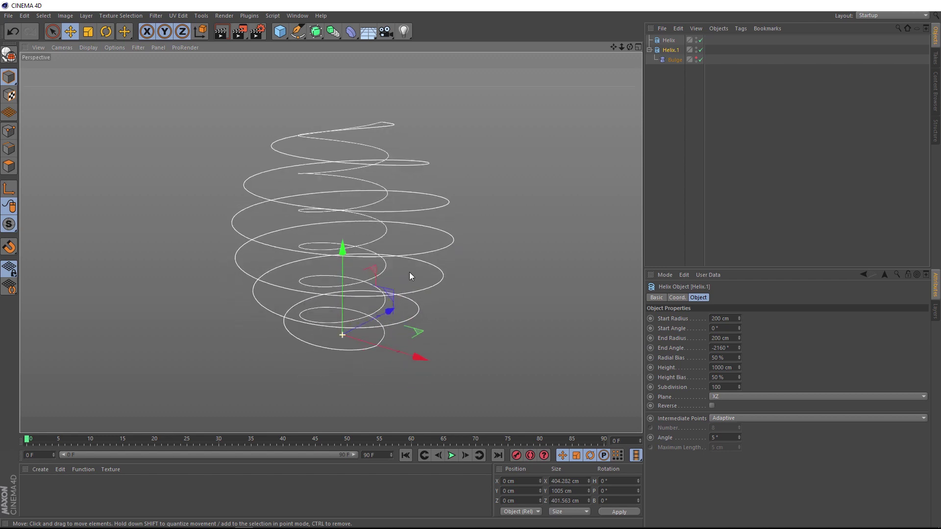
pyautogui.scroll(3, 407, 271)
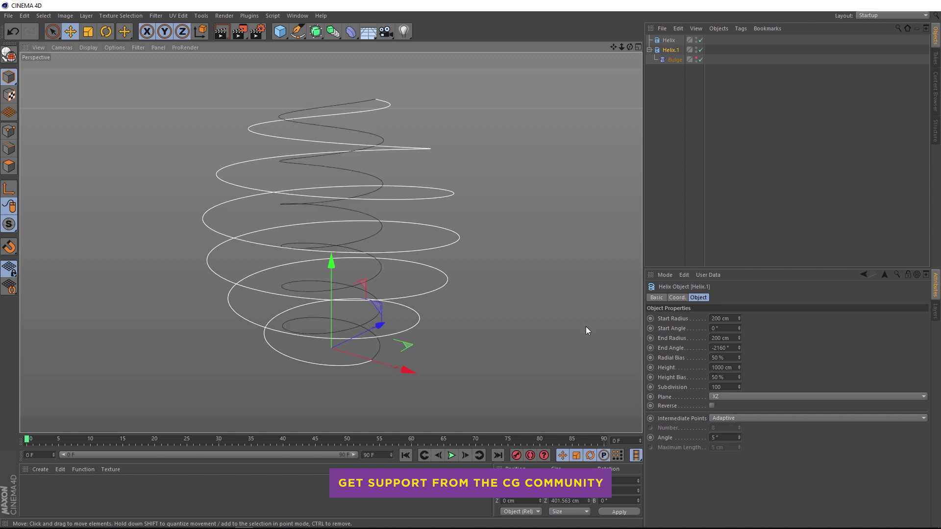
# Step: Set Helix.1's End Angle to four turns (1440°), then negate it to -1440°
pyautogui.click(714, 348)
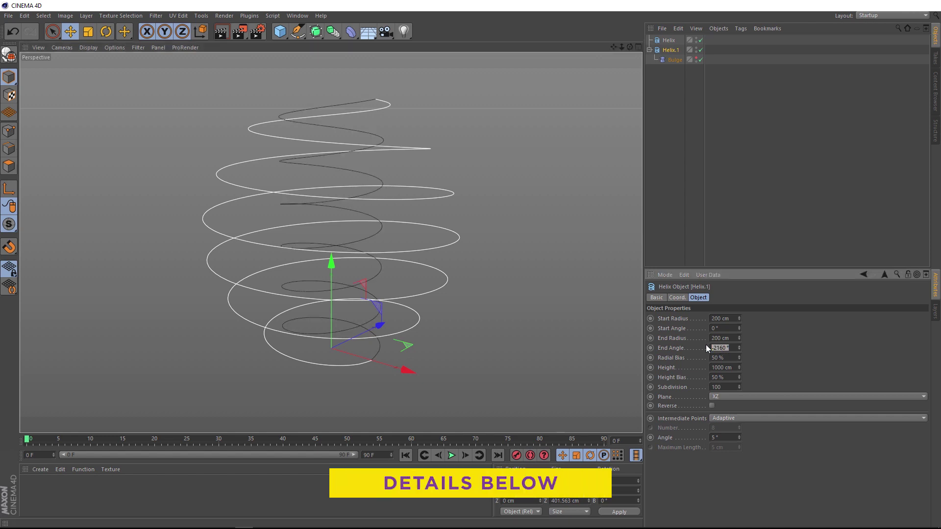
pyautogui.write('360*4')
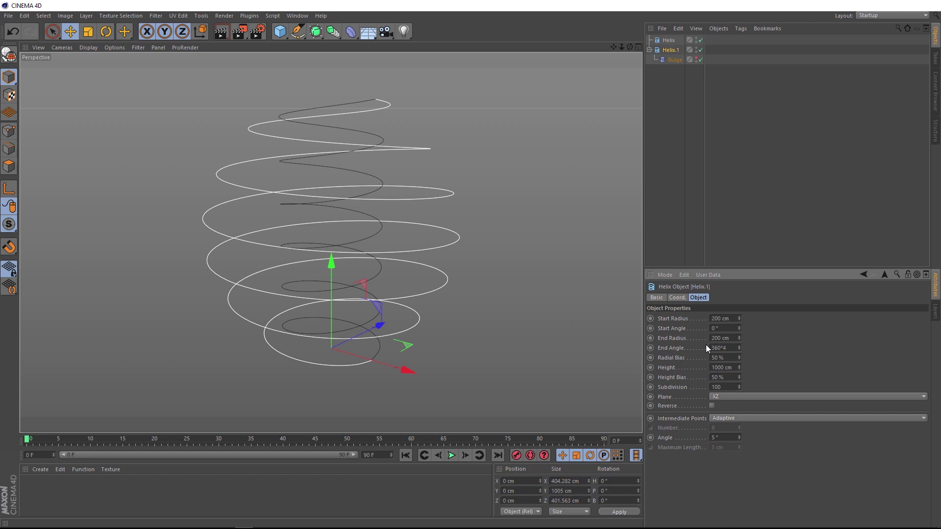
pyautogui.press('Return')
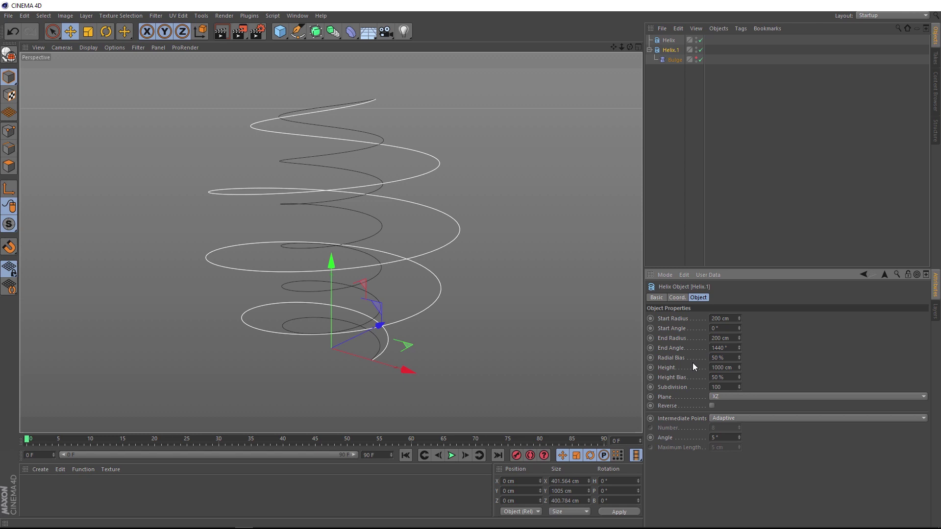
pyautogui.click(710, 347)
pyautogui.write('-')
pyautogui.press('Return')
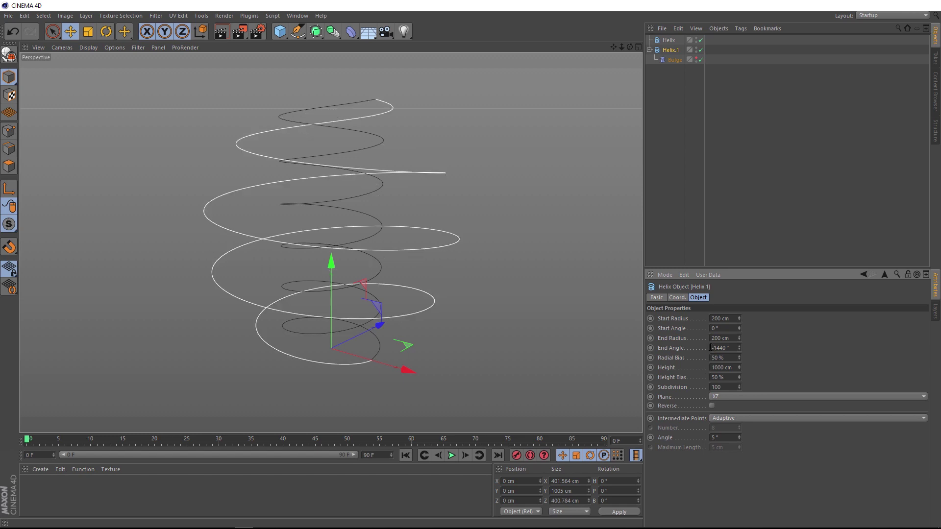
pyautogui.keyDown('alt'); pyautogui.moveTo(356, 202); pyautogui.dragTo(377, 196); pyautogui.keyUp('alt')
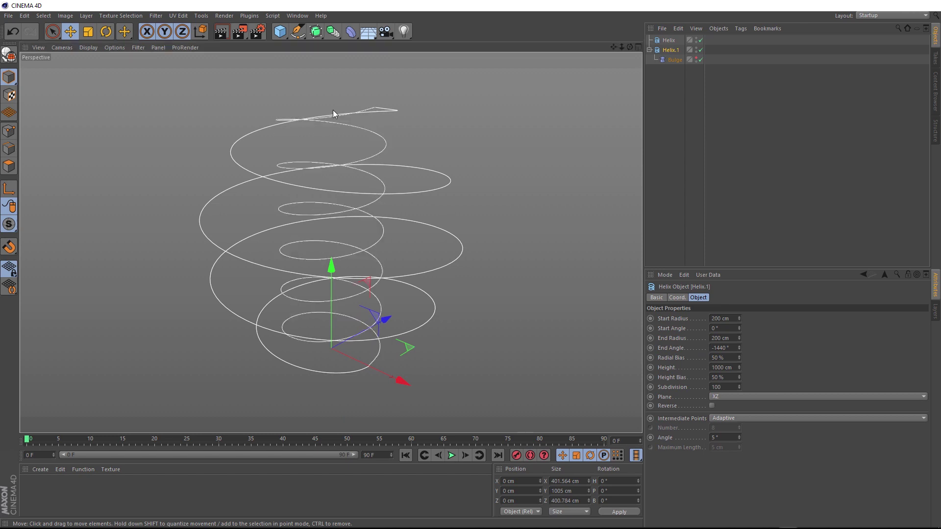
# Step: Bake Helix and Helix.1 with Current State to Object, then select both copies in Point mode
pyautogui.keyDown('ctrl'); pyautogui.click(669, 40); pyautogui.keyUp('ctrl')
pyautogui.rightClick(669, 41)
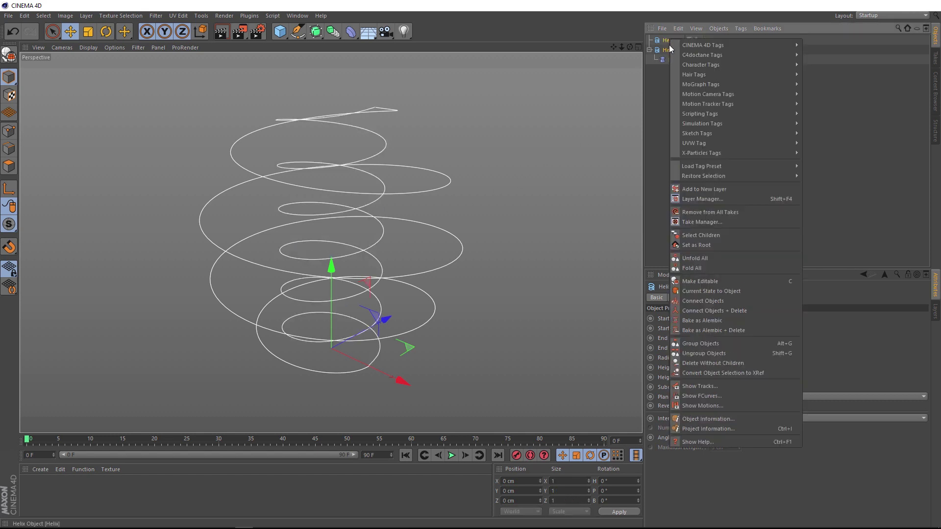
pyautogui.click(710, 292)
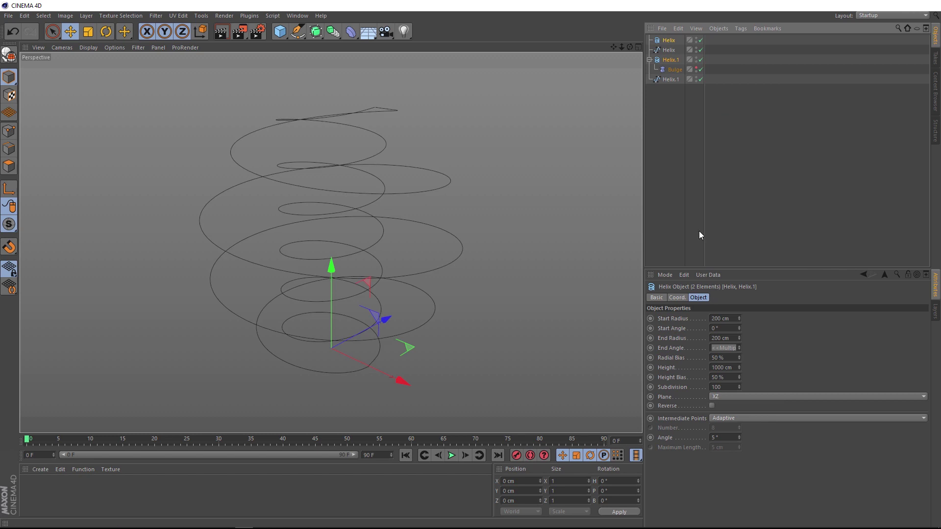
pyautogui.click(668, 50)
pyautogui.keyDown('ctrl'); pyautogui.click(667, 80); pyautogui.keyUp('ctrl')
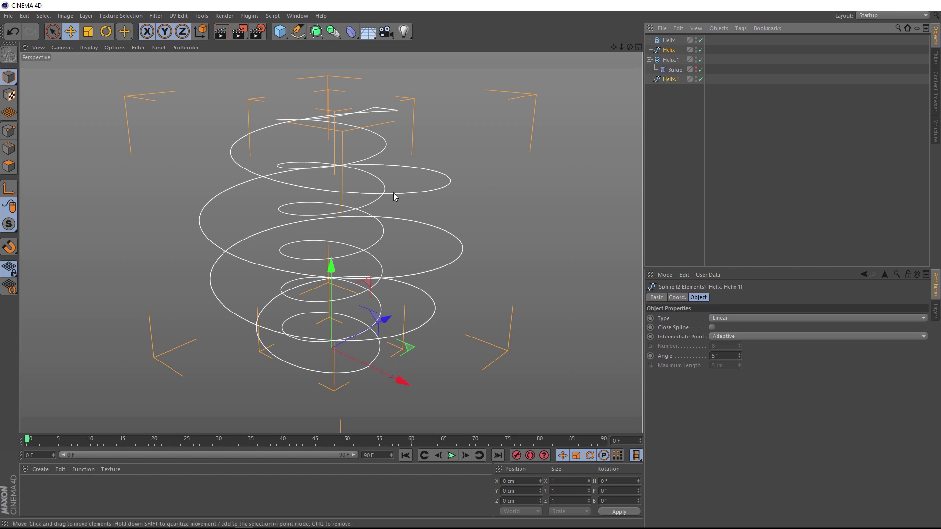
pyautogui.click(10, 131)
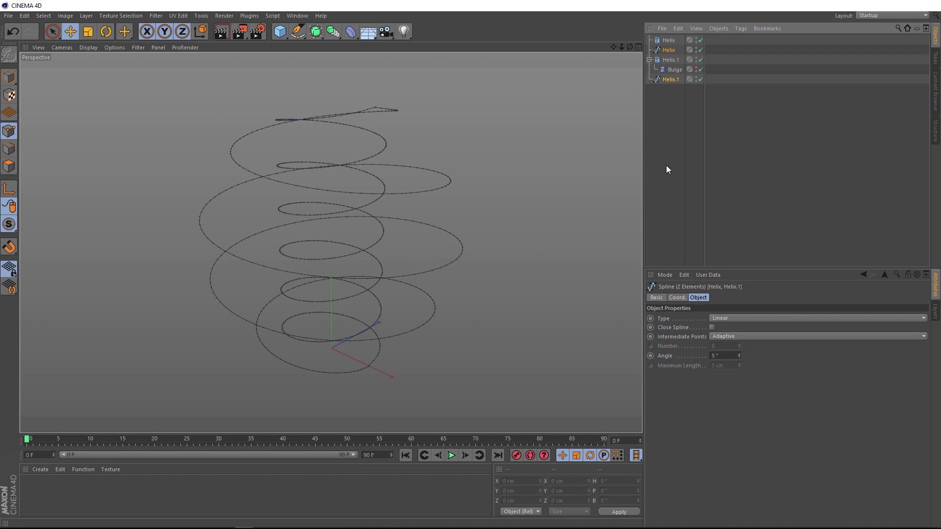
# Step: Delete the spline copies and give both helices Intermediate Points None with Subdivision 50
pyautogui.press('Delete')
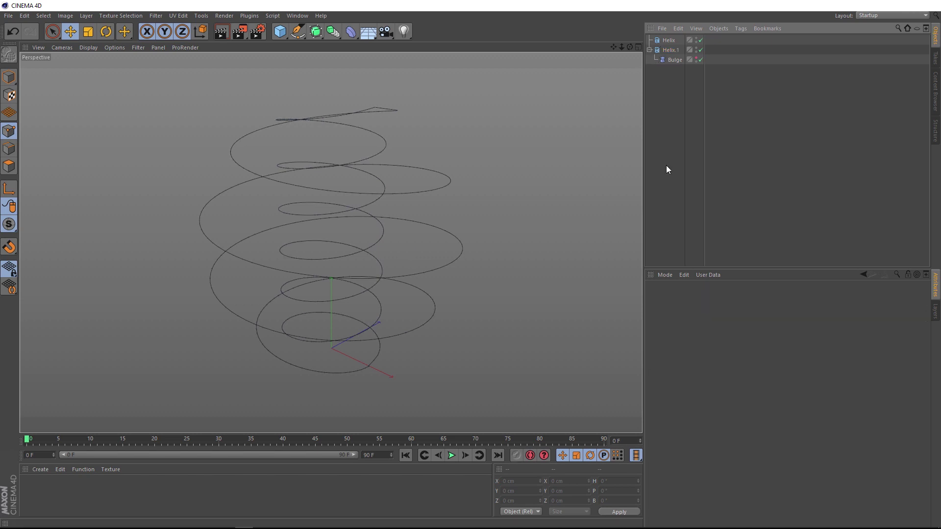
pyautogui.click(669, 42)
pyautogui.keyDown('ctrl'); pyautogui.click(669, 51); pyautogui.keyUp('ctrl')
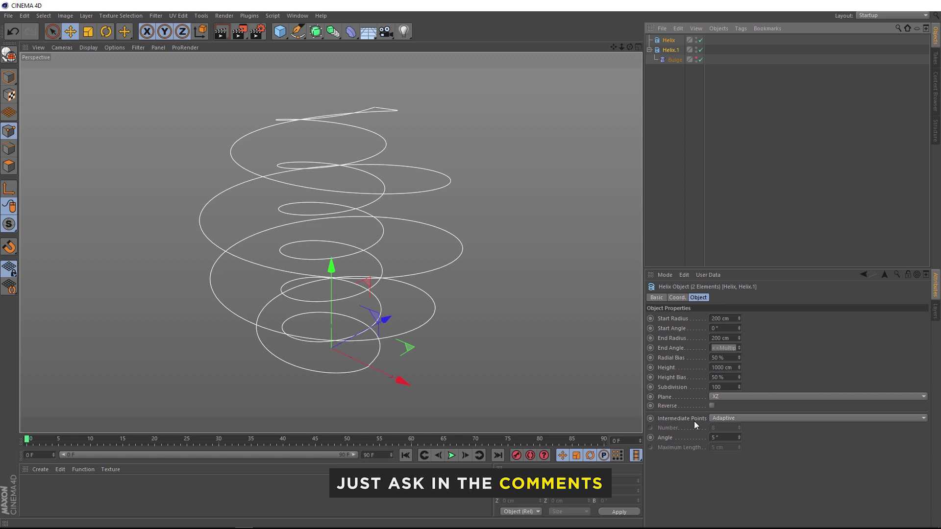
pyautogui.click(730, 419)
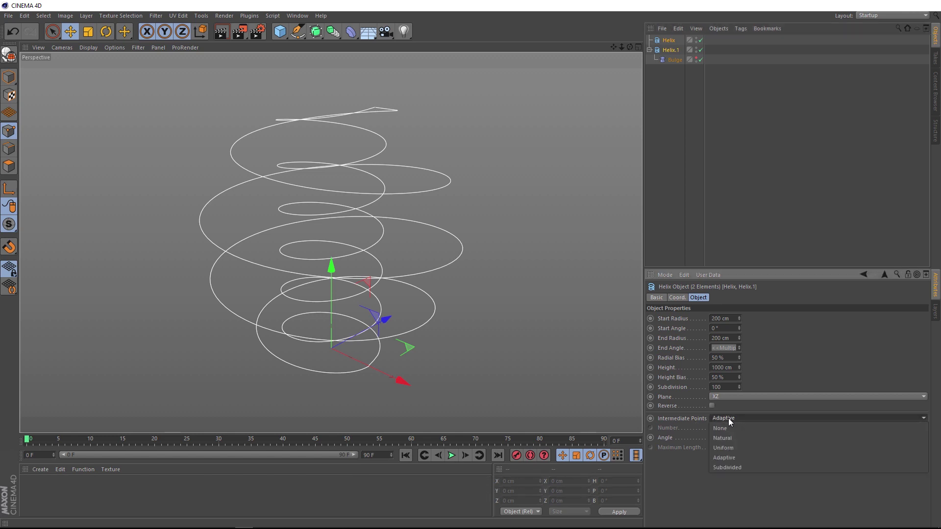
pyautogui.click(724, 429)
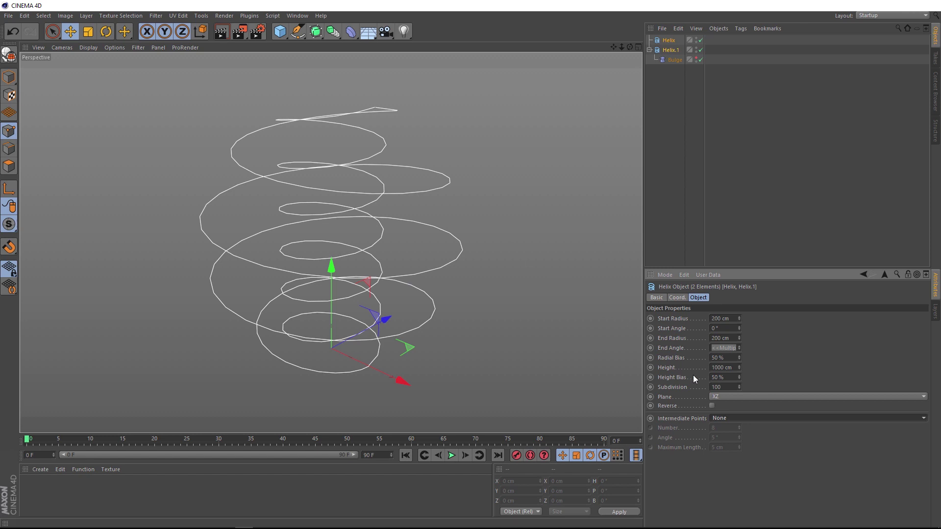
pyautogui.moveTo(739, 387); pyautogui.dragTo(739, 434)
pyautogui.click(709, 386)
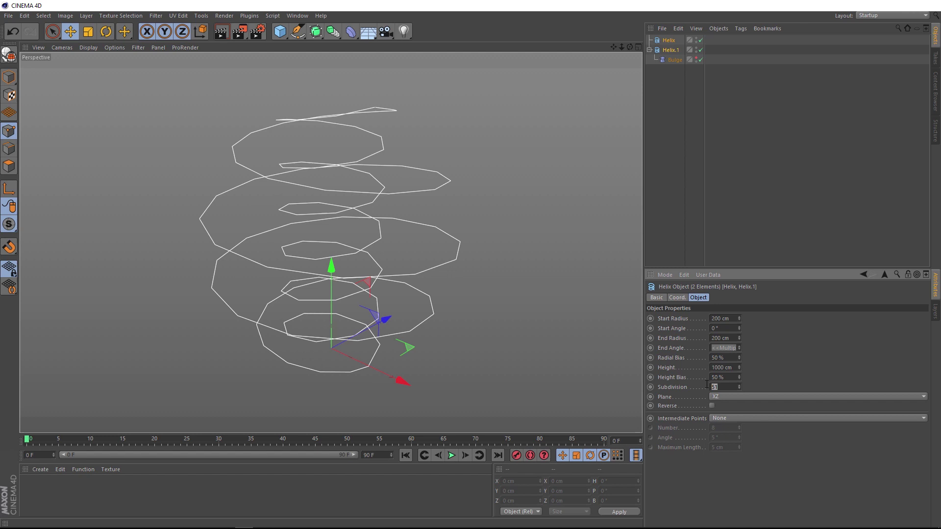
pyautogui.write('50')
pyautogui.press('Return')
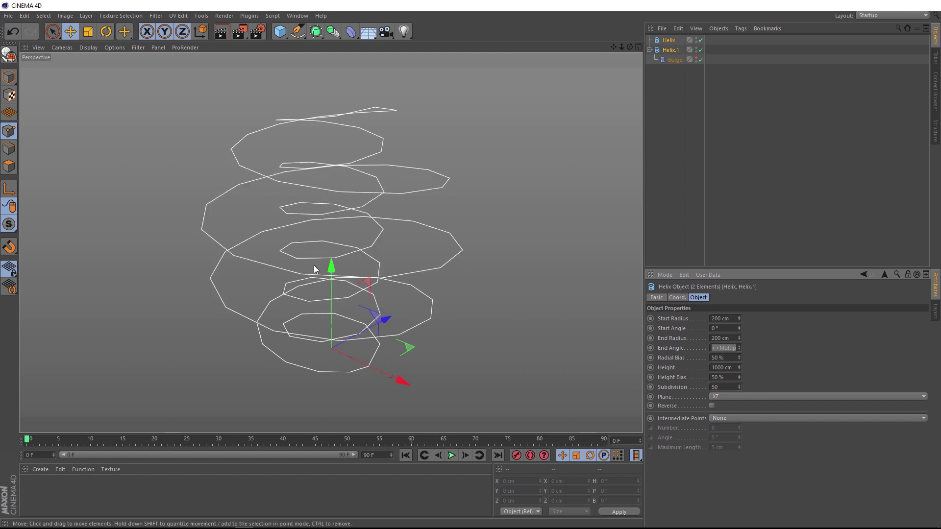
# Step: Bake the helices with Current State to Object and group the resulting splines under a Null
pyautogui.keyDown('alt'); pyautogui.moveTo(313, 266); pyautogui.dragTo(322, 230); pyautogui.keyUp('alt')
pyautogui.keyDown('alt'); pyautogui.moveTo(347, 201); pyautogui.dragTo(345, 219); pyautogui.keyUp('alt')
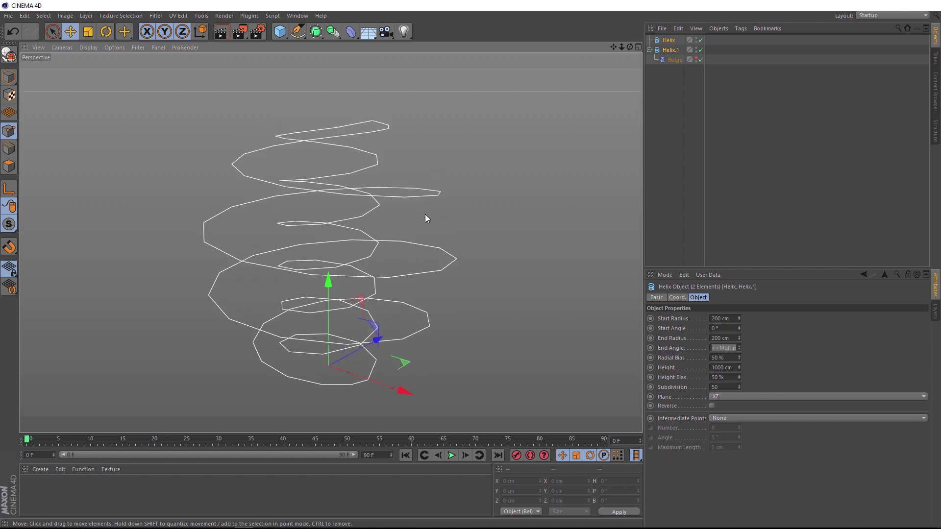
pyautogui.rightClick(671, 49)
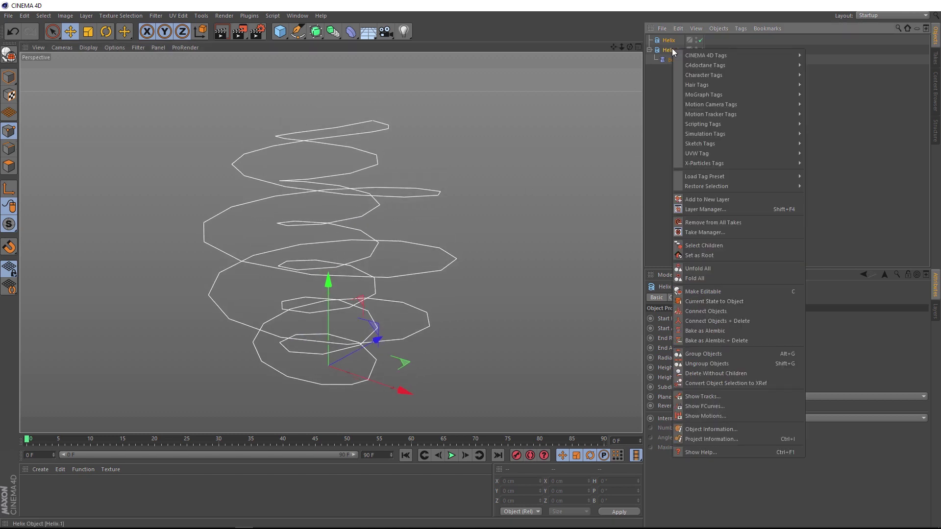
pyautogui.click(726, 301)
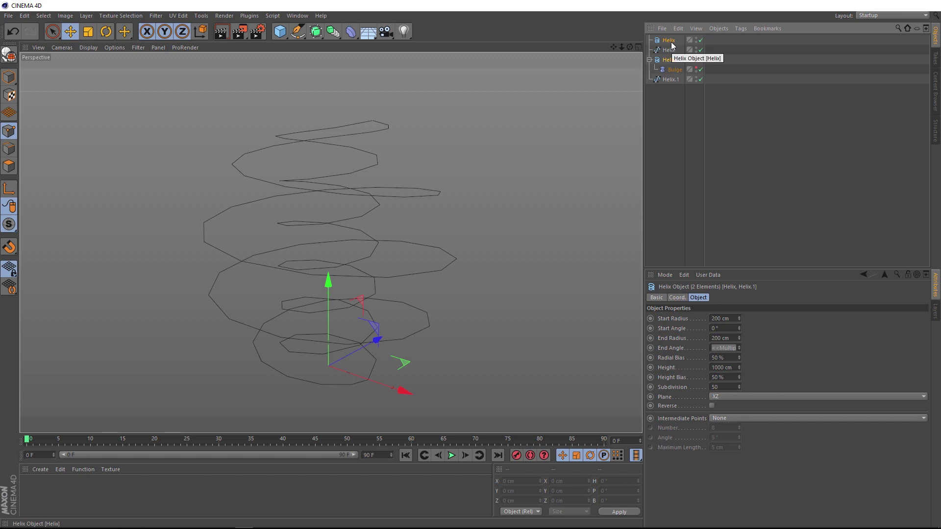
pyautogui.hotkey('alt', 'g')
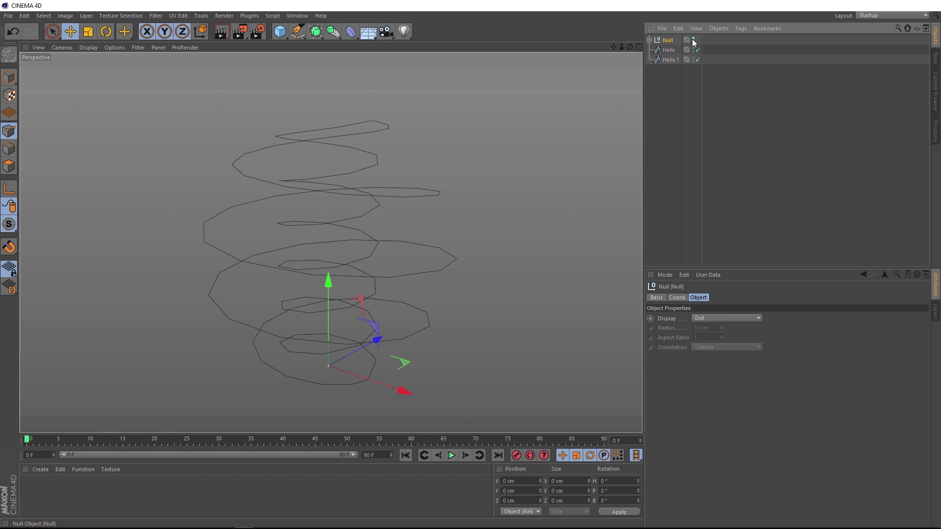
# Step: Select the Helix and Helix.1 splines and join them with Connect Objects + Delete into Helix.2
pyautogui.click(668, 50)
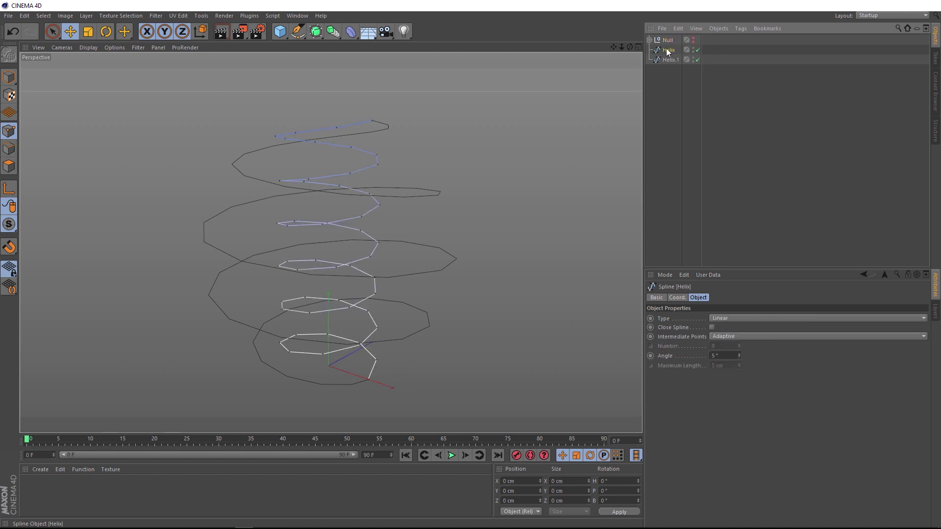
pyautogui.keyDown('ctrl'); pyautogui.click(667, 60); pyautogui.keyUp('ctrl')
pyautogui.keyDown('alt'); pyautogui.moveTo(341, 275); pyautogui.dragTo(320, 272); pyautogui.keyUp('alt')
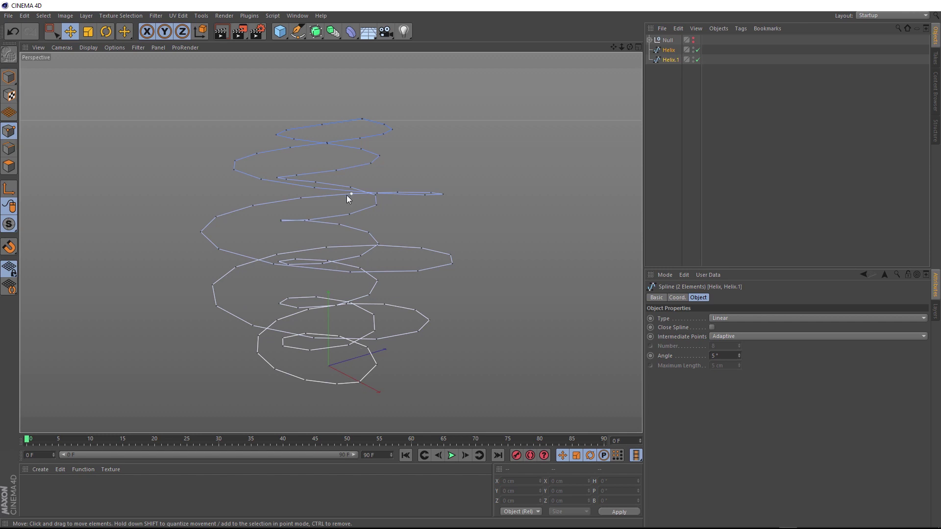
pyautogui.rightClick(668, 58)
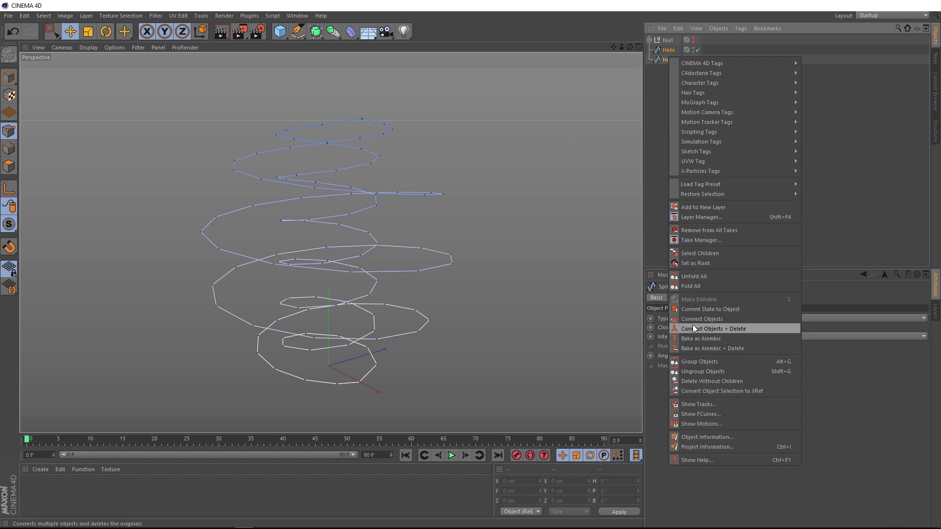
pyautogui.click(745, 328)
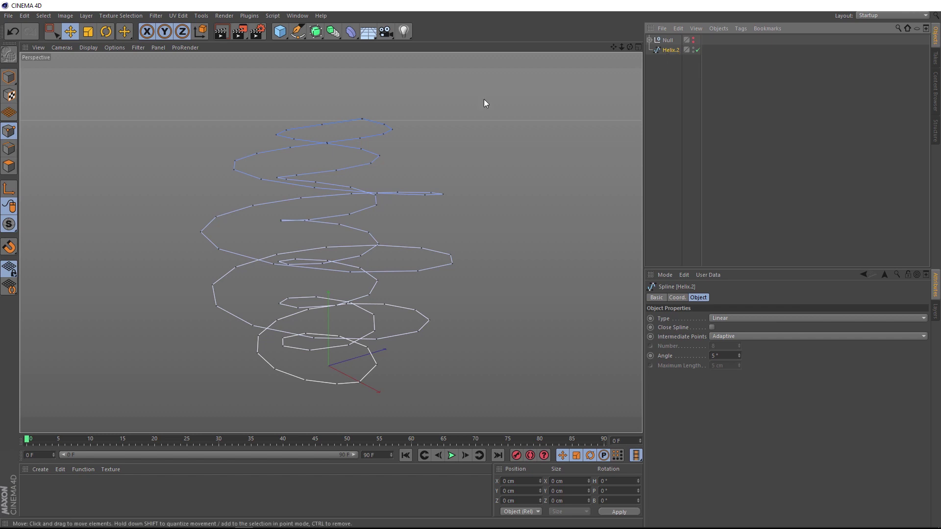
# Step: Box-select the two overlapping top points of the spline and weld them into one
pyautogui.scroll(10, 366, 115)
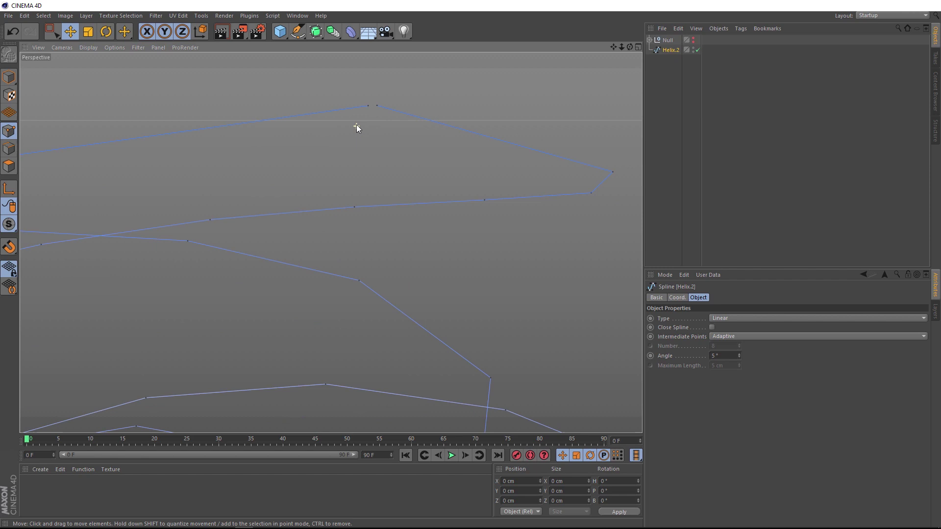
pyautogui.keyDown('alt'); pyautogui.moveTo(386, 81); pyautogui.dragTo(375, 183); pyautogui.keyUp('alt')
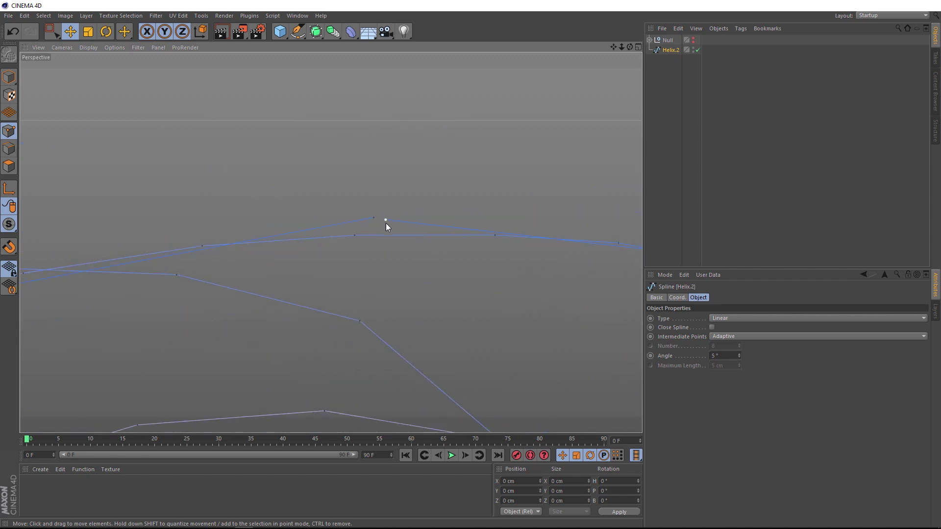
pyautogui.click(373, 218)
pyautogui.click(49, 31)
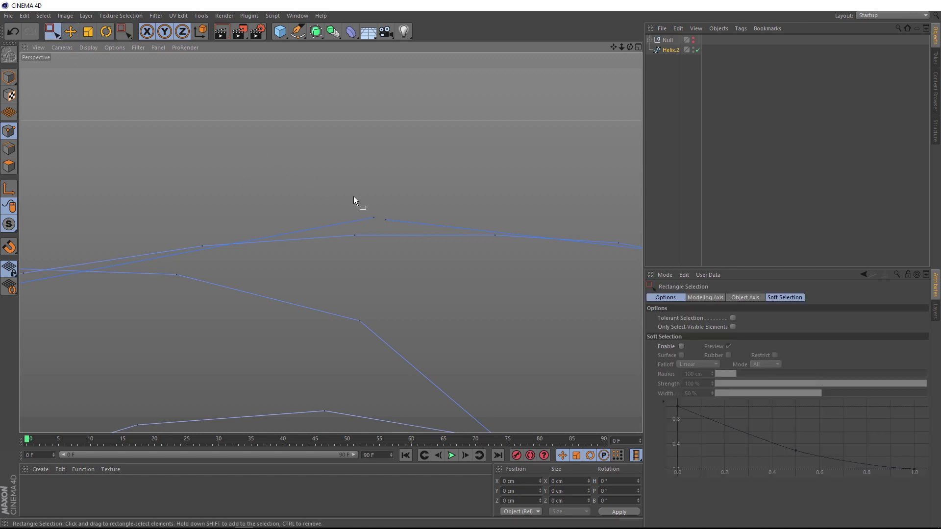
pyautogui.moveTo(354, 196); pyautogui.dragTo(389, 222)
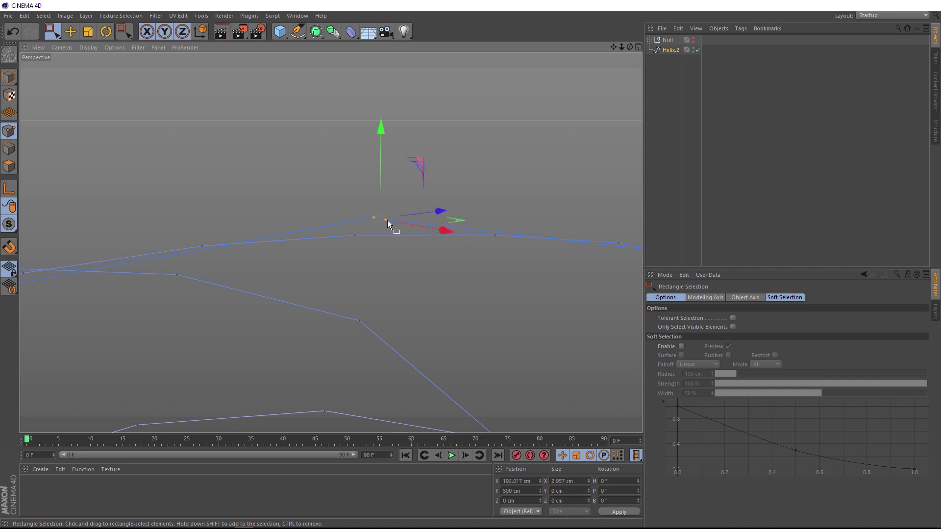
pyautogui.rightClick(387, 221)
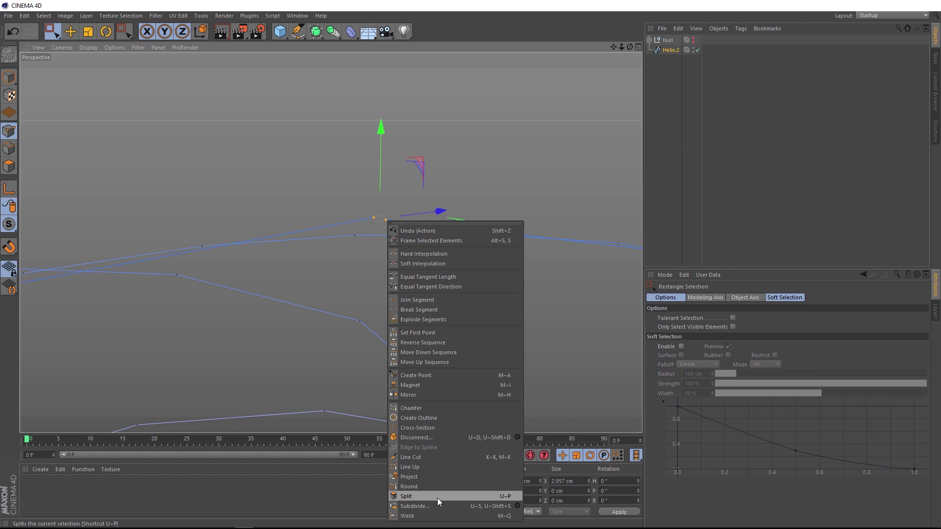
pyautogui.click(456, 516)
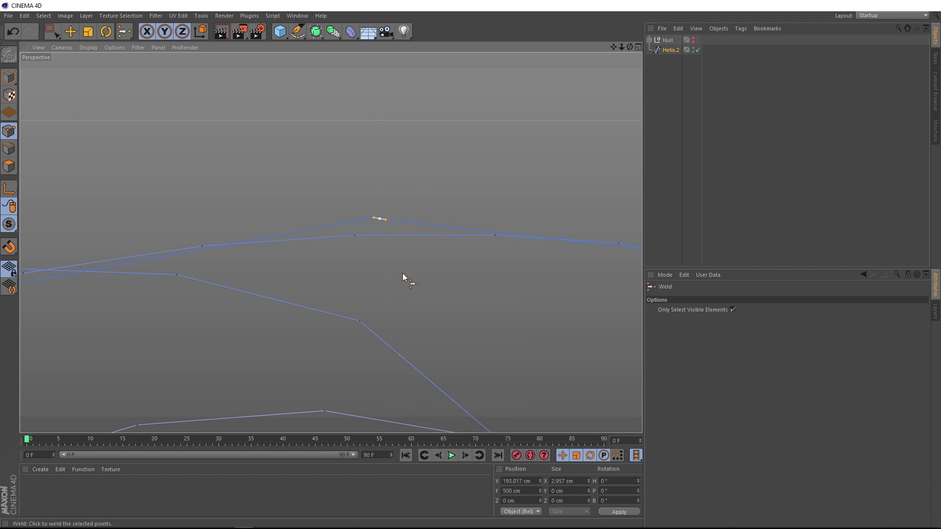
pyautogui.click(375, 218)
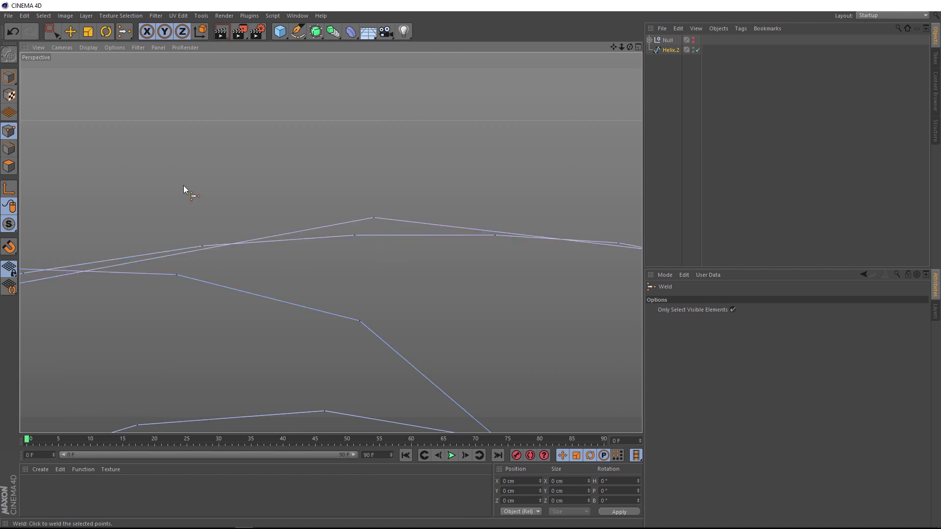
# Step: Test the weld by moving the top point, then undo the move
pyautogui.click(71, 32)
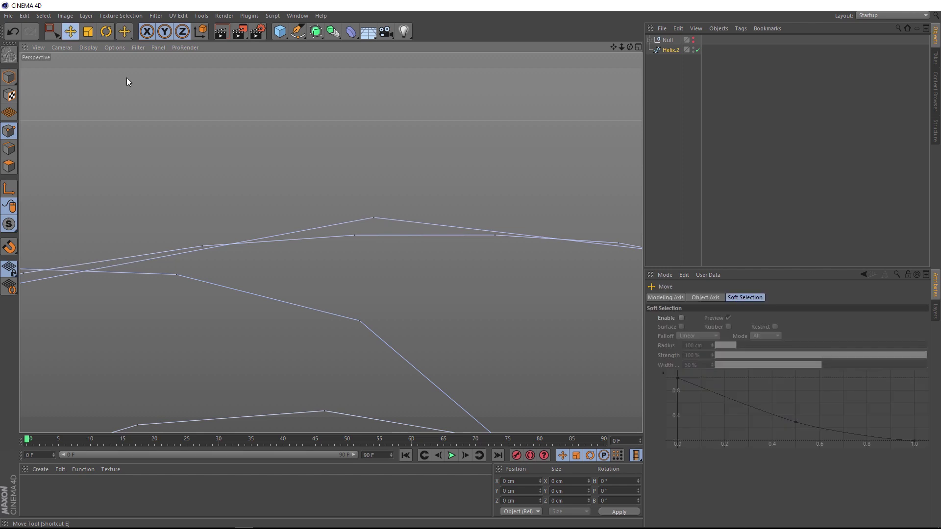
pyautogui.click(373, 218)
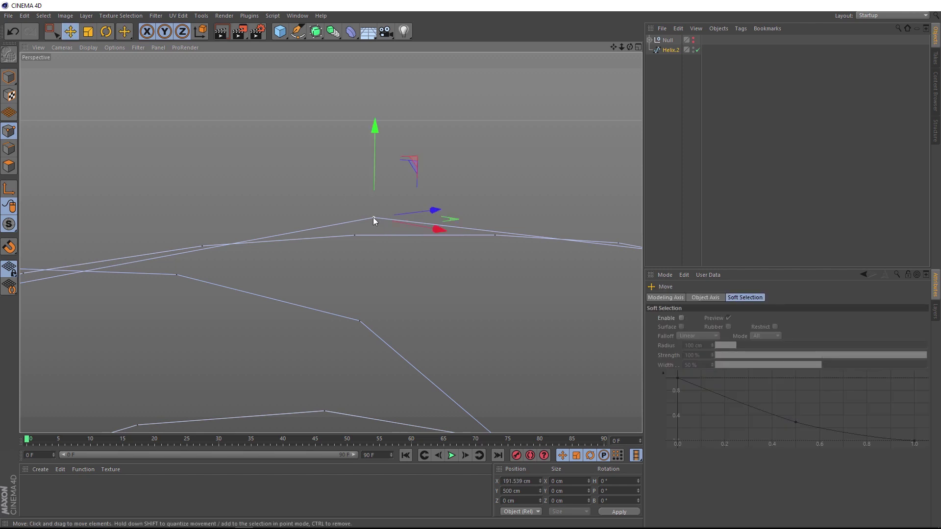
pyautogui.moveTo(375, 122)
pyautogui.mouseDown()
pyautogui.moveTo(374, 100)
pyautogui.moveTo(370, 136)
pyautogui.mouseUp()
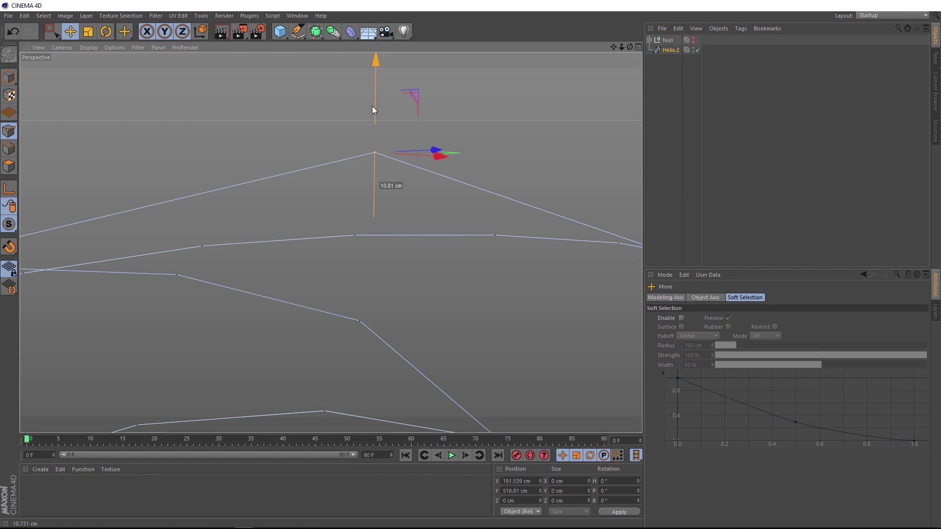
pyautogui.hotkey('ctrl', 'z')
pyautogui.keyDown('alt'); pyautogui.moveTo(363, 221); pyautogui.dragTo(324, 272); pyautogui.keyUp('alt')
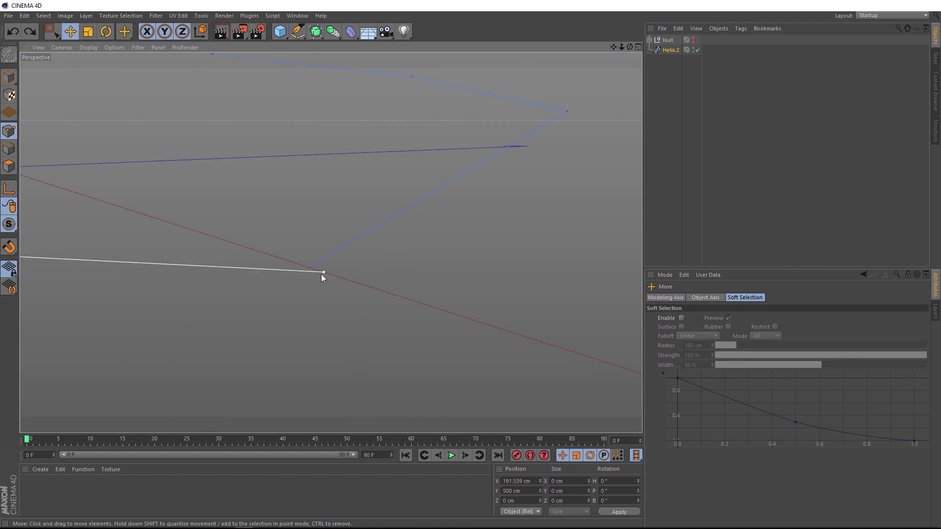
# Step: Weld the overlapping bottom points of the helix, then lift the point to check the join
pyautogui.click(49, 33)
pyautogui.moveTo(294, 257); pyautogui.dragTo(328, 288)
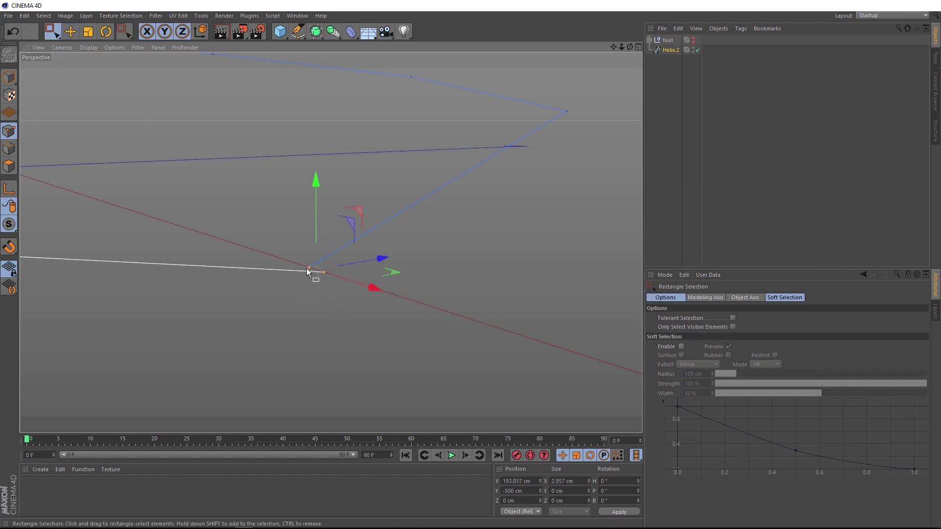
pyautogui.rightClick(306, 266)
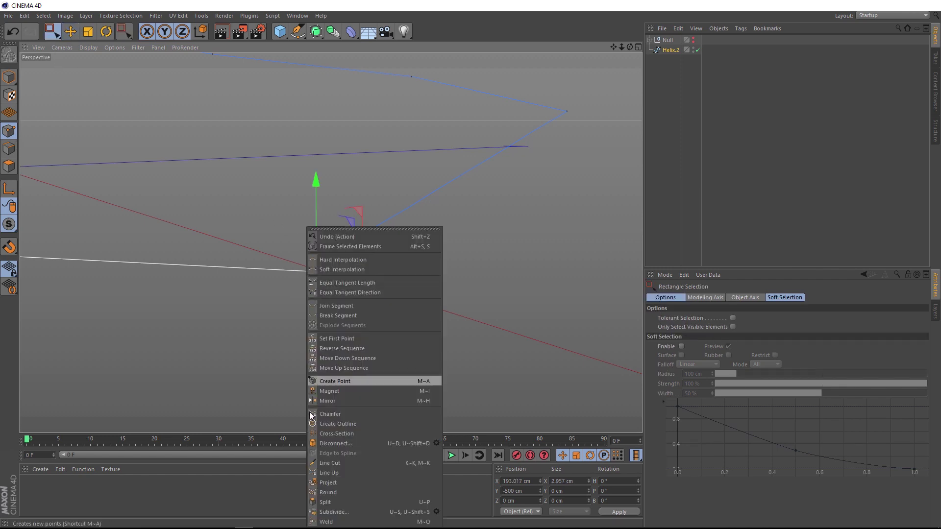
pyautogui.click(326, 522)
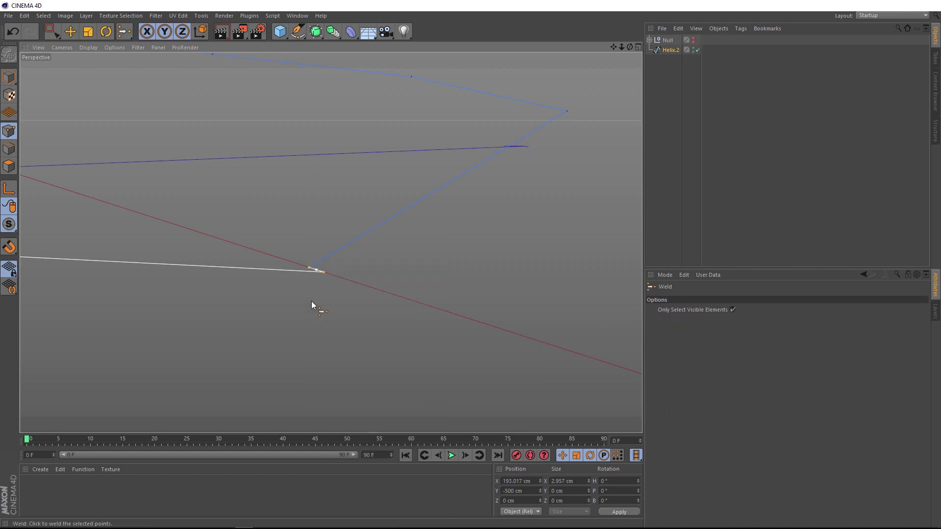
pyautogui.click(307, 267)
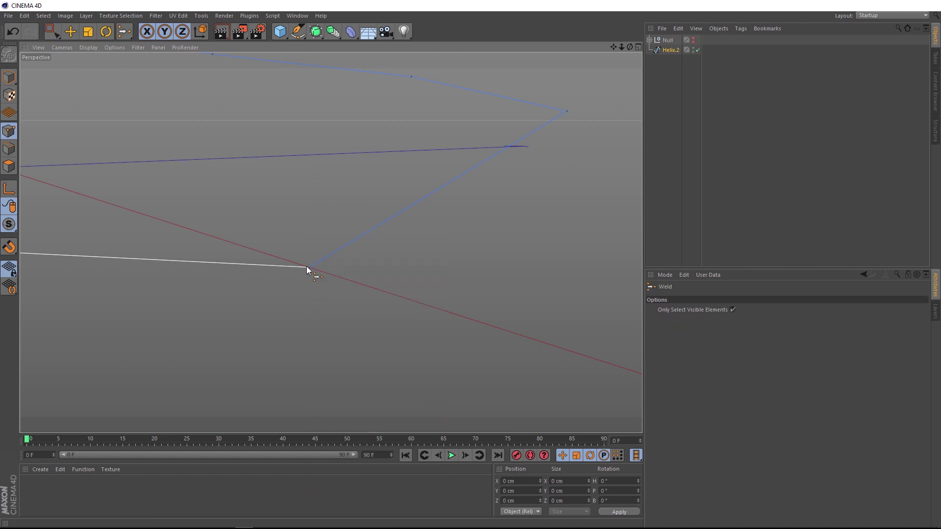
pyautogui.click(70, 32)
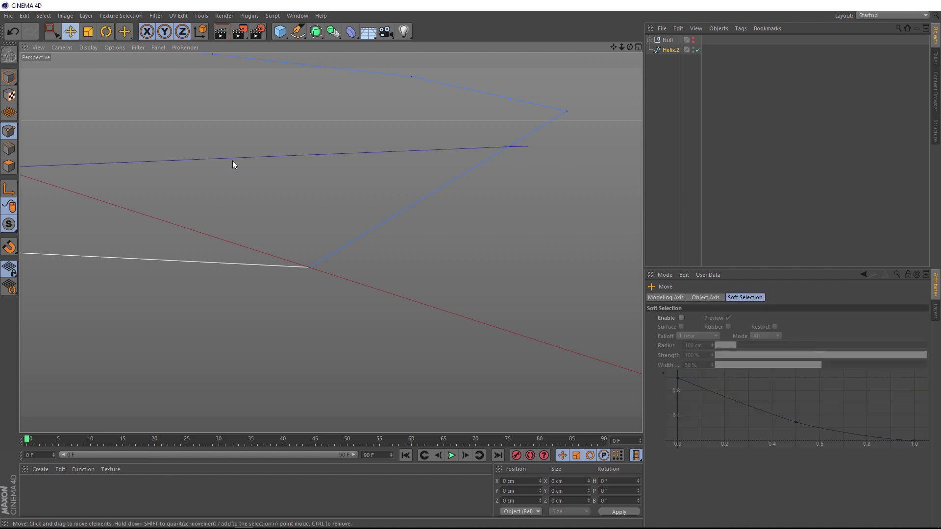
pyautogui.click(311, 267)
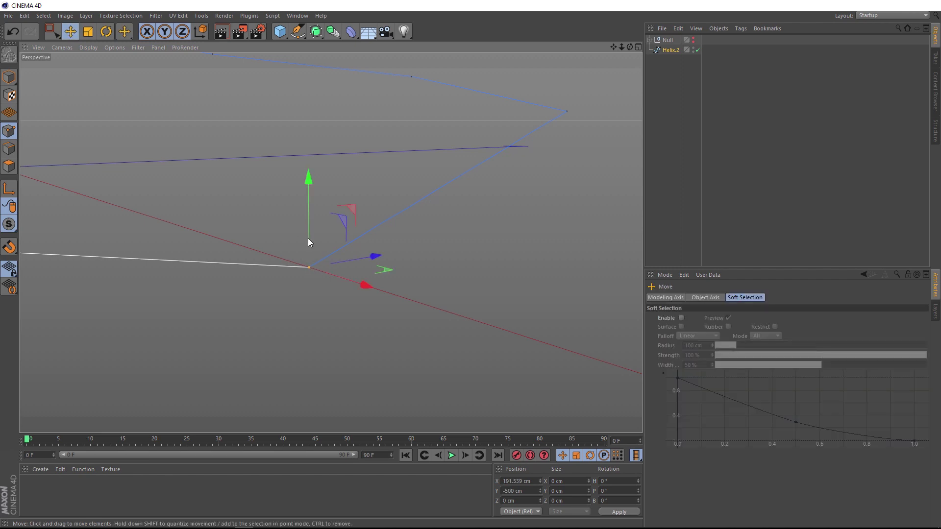
pyautogui.moveTo(307, 238)
pyautogui.mouseDown()
pyautogui.moveTo(308, 202)
pyautogui.moveTo(310, 228)
pyautogui.mouseUp()
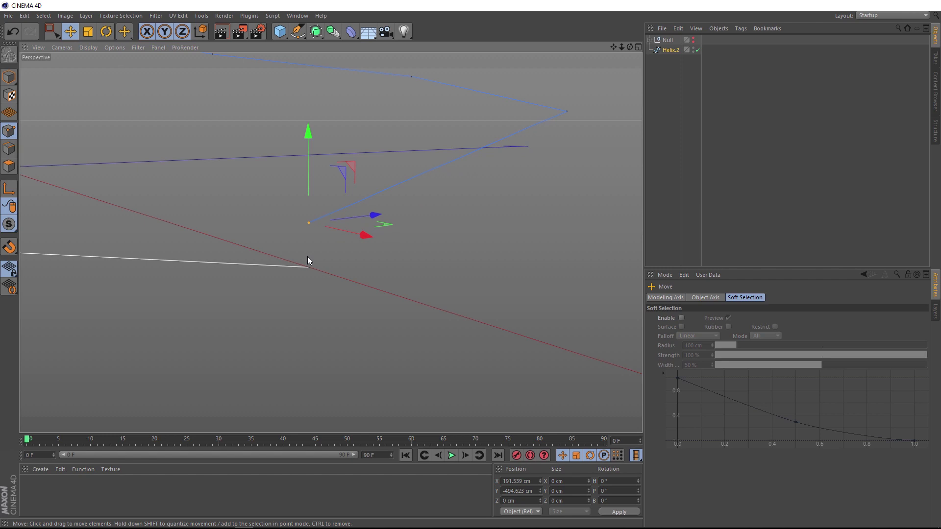
# Step: Enable Close Spline on Helix.2, weld the two new bottom points into one, and undo the test move
pyautogui.click(670, 50)
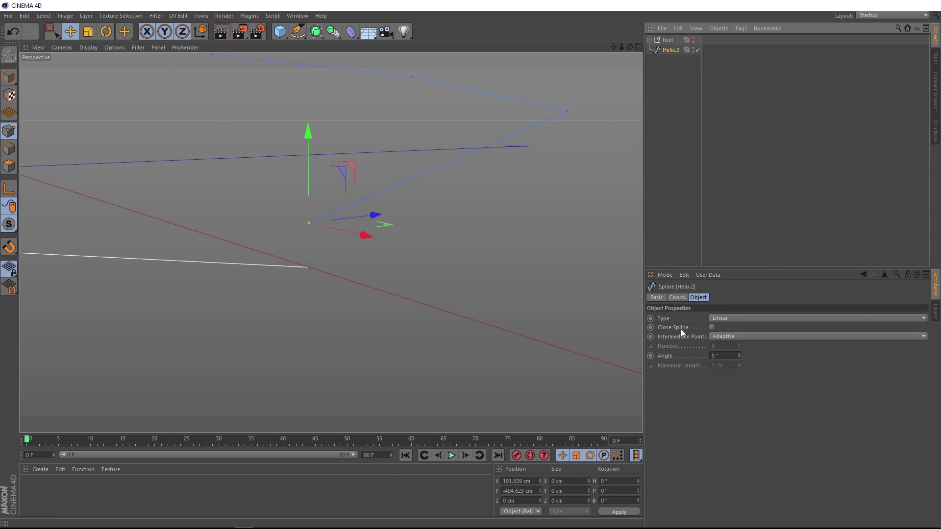
pyautogui.click(711, 327)
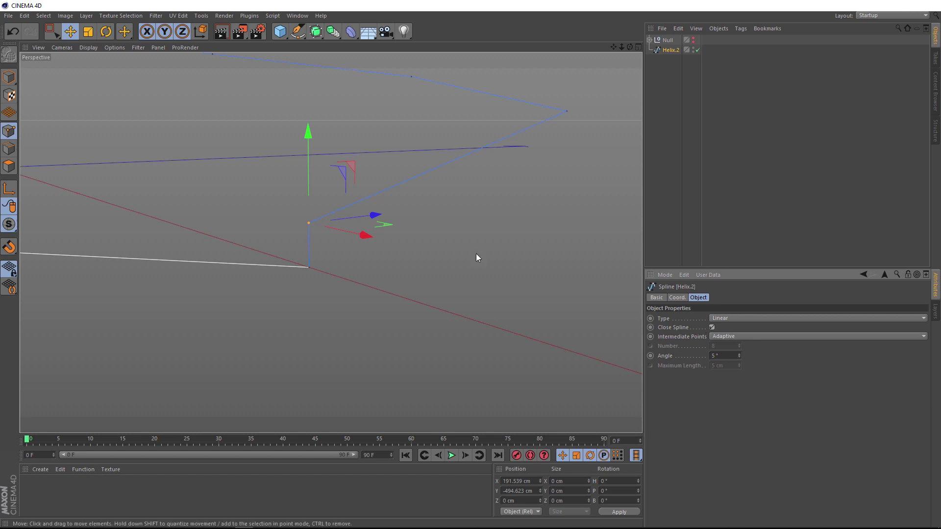
pyautogui.keyDown('shift'); pyautogui.click(311, 267); pyautogui.keyUp('shift')
pyautogui.rightClick(311, 267)
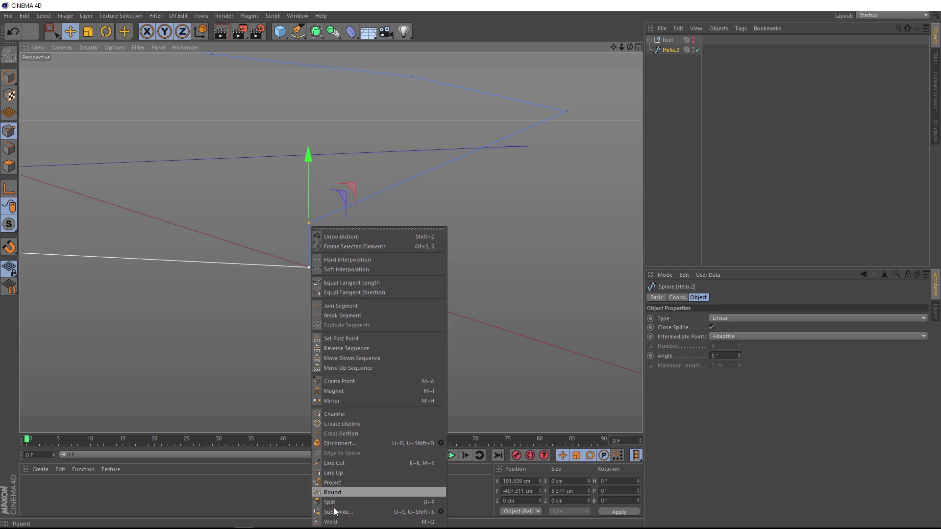
pyautogui.click(333, 523)
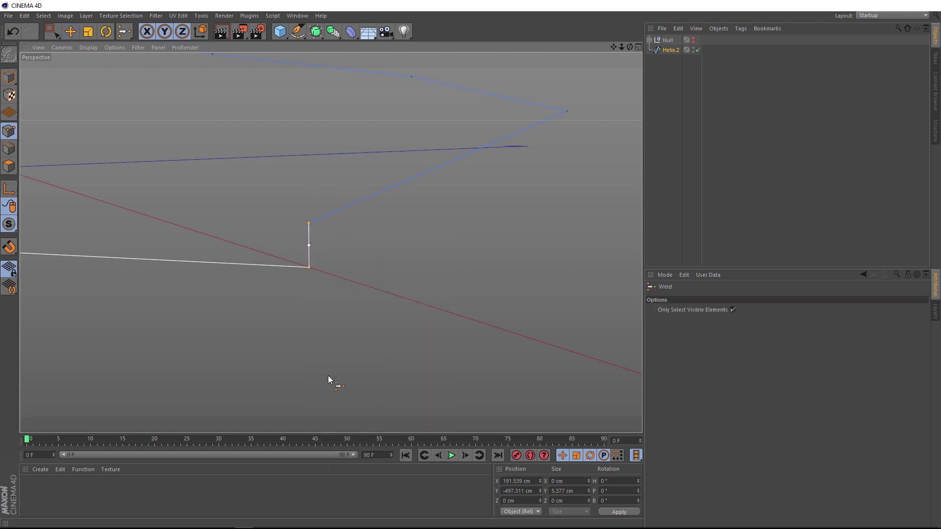
pyautogui.click(311, 273)
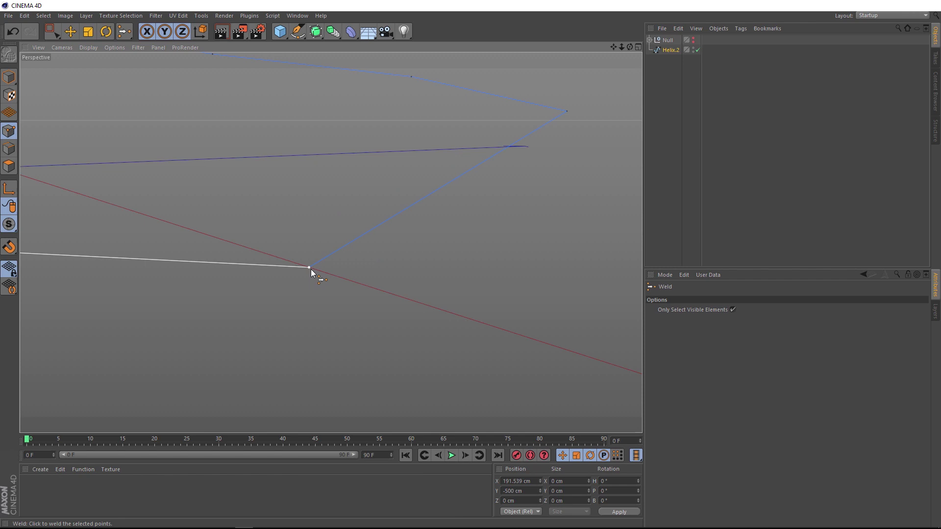
pyautogui.press('e')
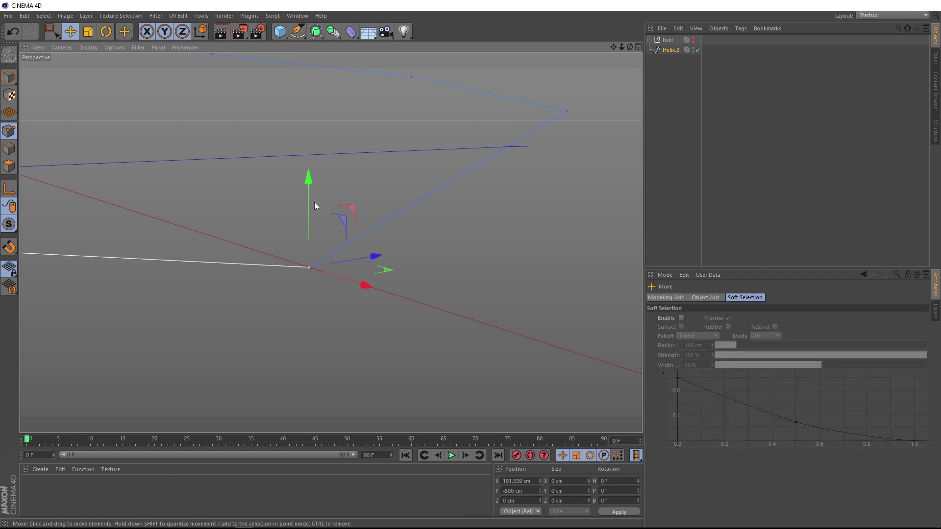
pyautogui.moveTo(311, 201); pyautogui.dragTo(313, 160)
pyautogui.hotkey('ctrl', 'z')
# Step: Zoom out and orbit around Helix.2, nudging its top and bottom points to inspect both joins
pyautogui.scroll(-10, 315, 164)
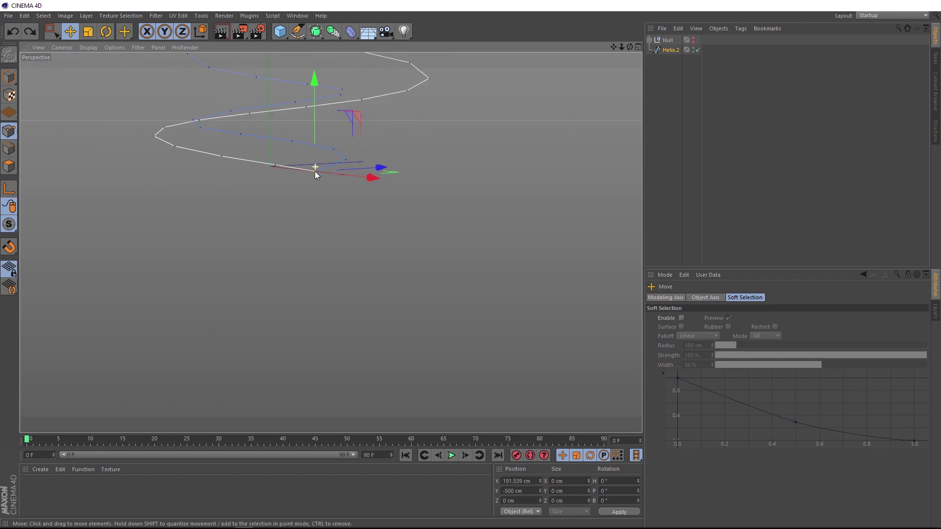
pyautogui.keyDown('alt'); pyautogui.moveTo(321, 114); pyautogui.dragTo(357, 294); pyautogui.keyUp('alt')
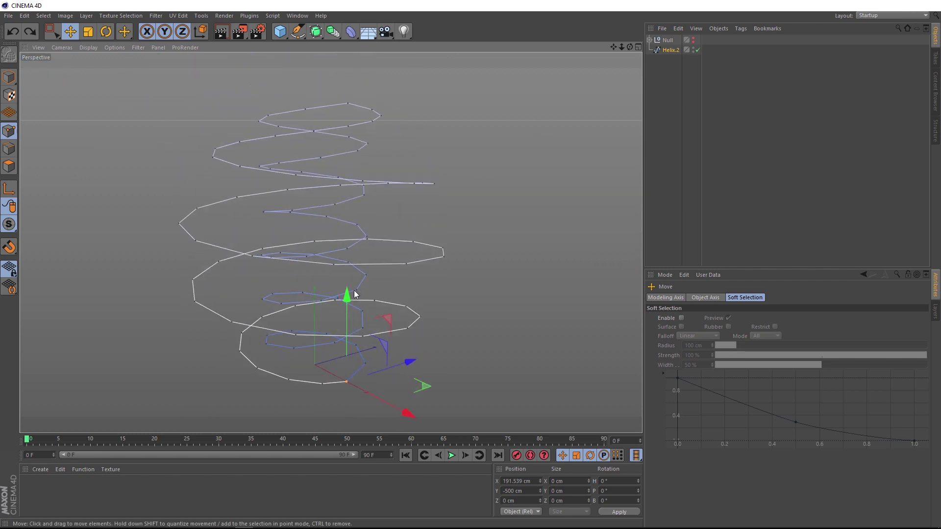
pyautogui.keyDown('alt'); pyautogui.moveTo(369, 175); pyautogui.dragTo(513, 206); pyautogui.keyUp('alt')
pyautogui.click(348, 105)
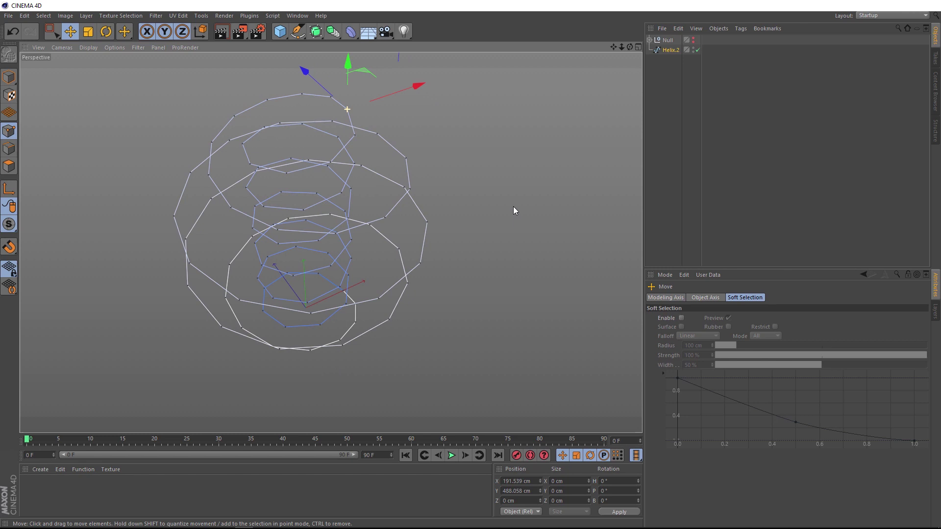
pyautogui.moveTo(402, 92); pyautogui.dragTo(401, 102)
pyautogui.keyDown('alt'); pyautogui.moveTo(361, 319); pyautogui.dragTo(291, 353); pyautogui.keyUp('alt')
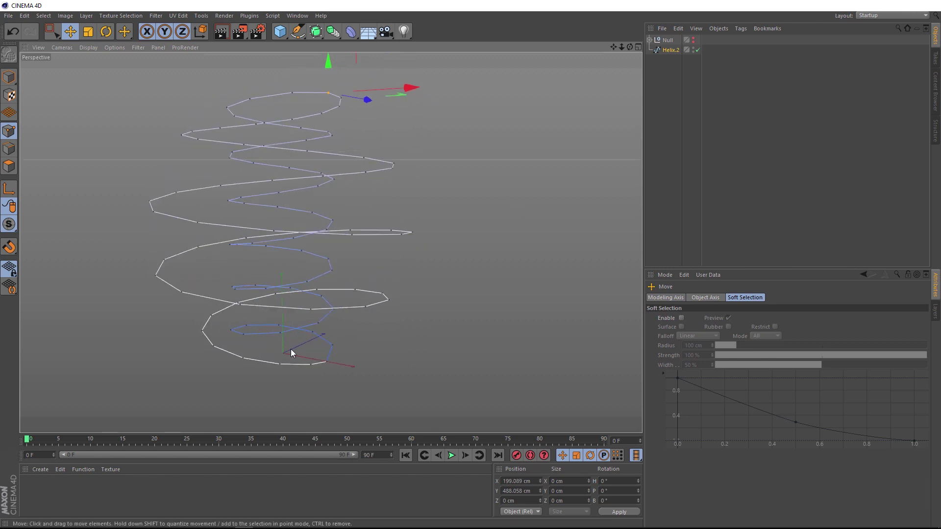
pyautogui.keyDown('alt'); pyautogui.moveTo(338, 385); pyautogui.dragTo(267, 388); pyautogui.keyUp('alt')
pyautogui.click(328, 357)
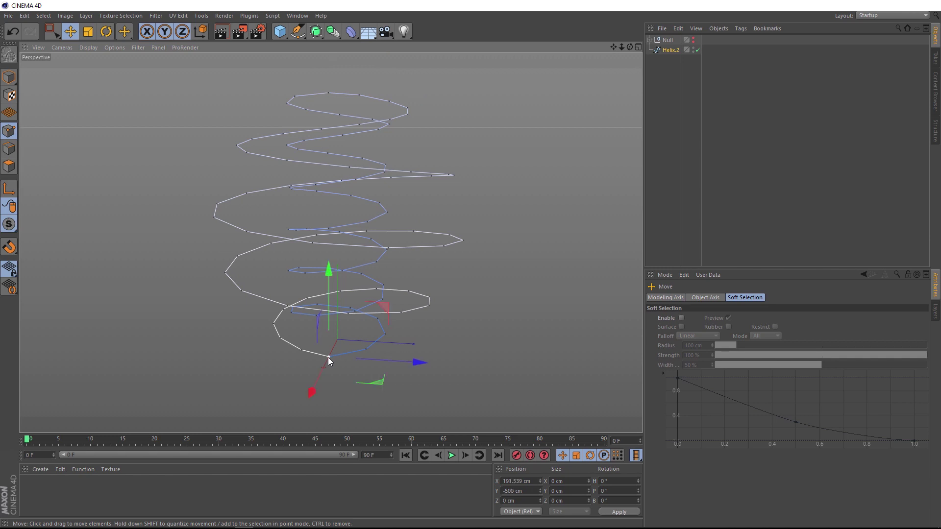
pyautogui.keyDown('alt'); pyautogui.moveTo(328, 357); pyautogui.dragTo(375, 265); pyautogui.keyUp('alt')
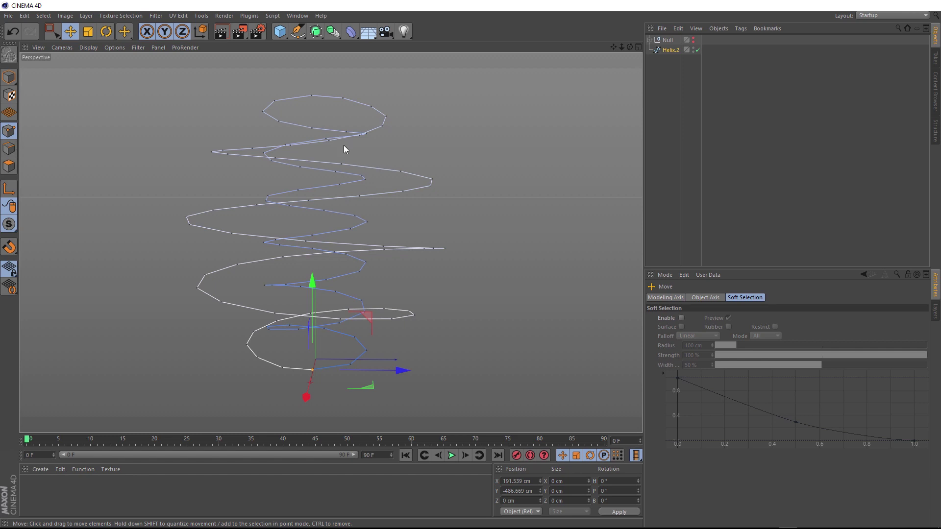
# Step: Add a Sweep generator and a Circle spline with a 50 cm radius
pyautogui.click(315, 31)
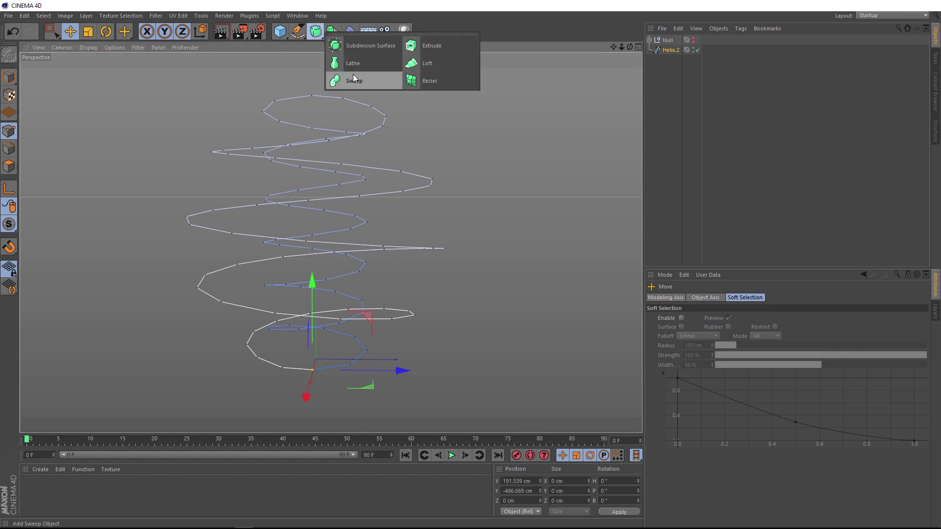
pyautogui.click(388, 81)
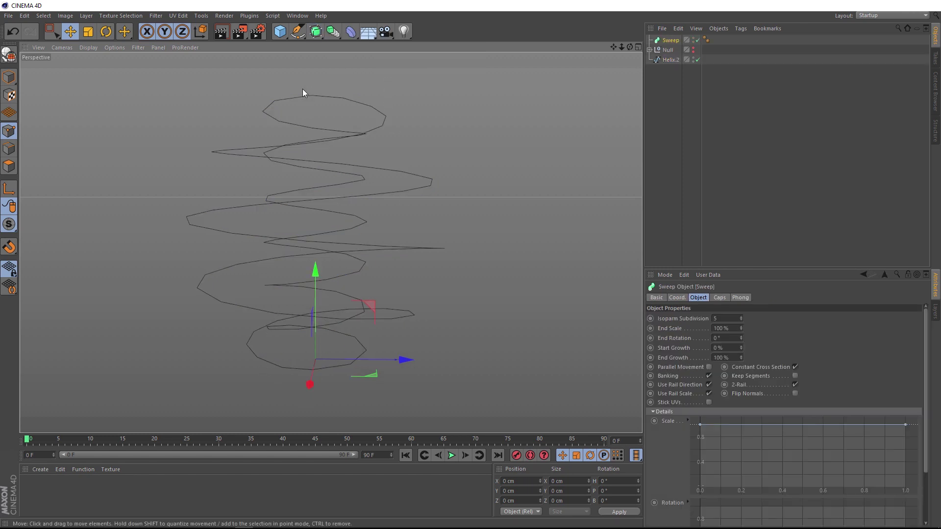
pyautogui.click(298, 32)
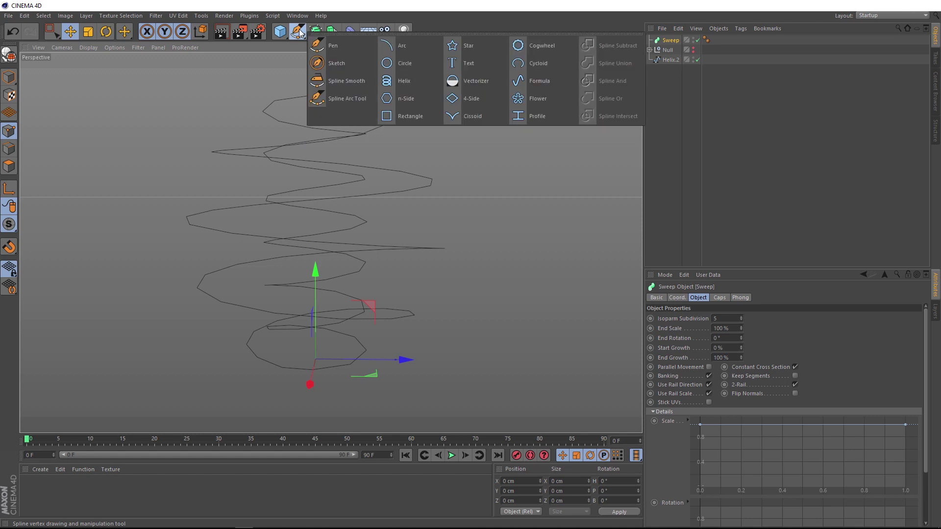
pyautogui.click(427, 63)
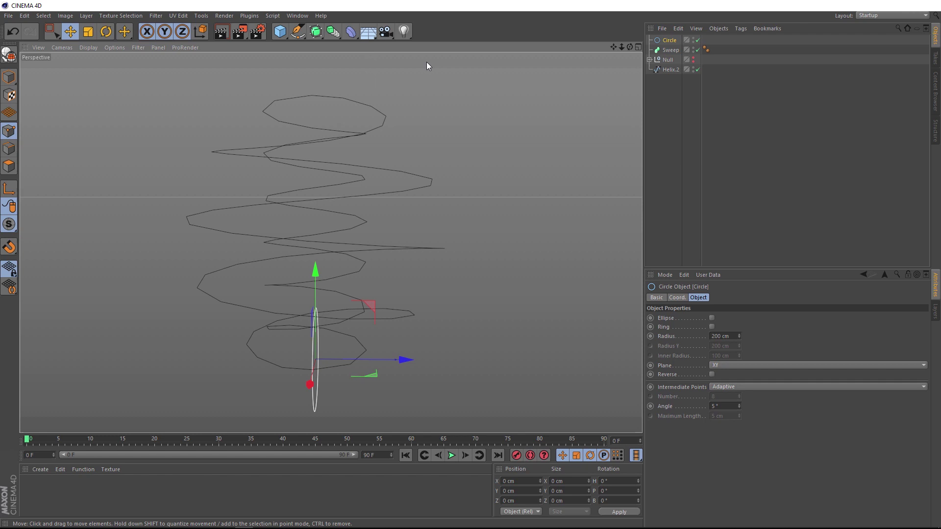
pyautogui.keyDown('alt'); pyautogui.moveTo(334, 285); pyautogui.dragTo(433, 344); pyautogui.keyUp('alt')
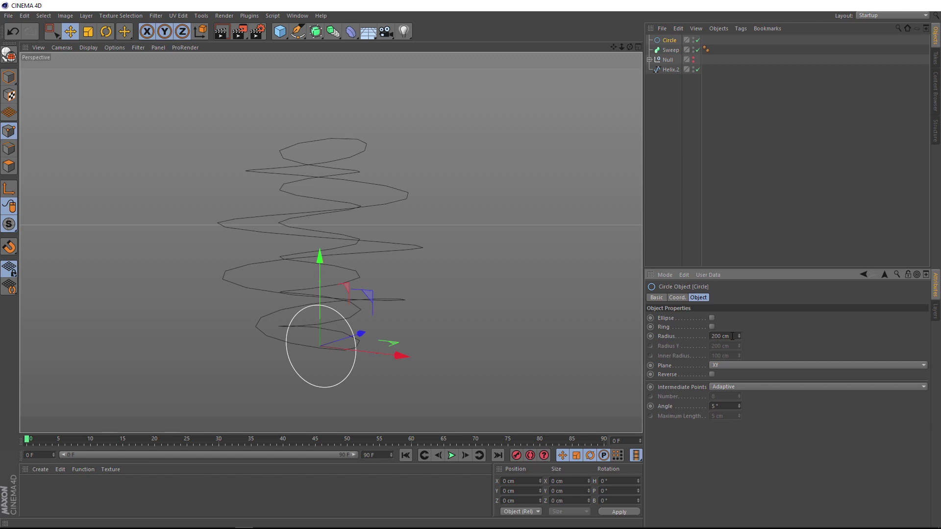
pyautogui.moveTo(732, 336); pyautogui.dragTo(704, 335)
pyautogui.press('Return')
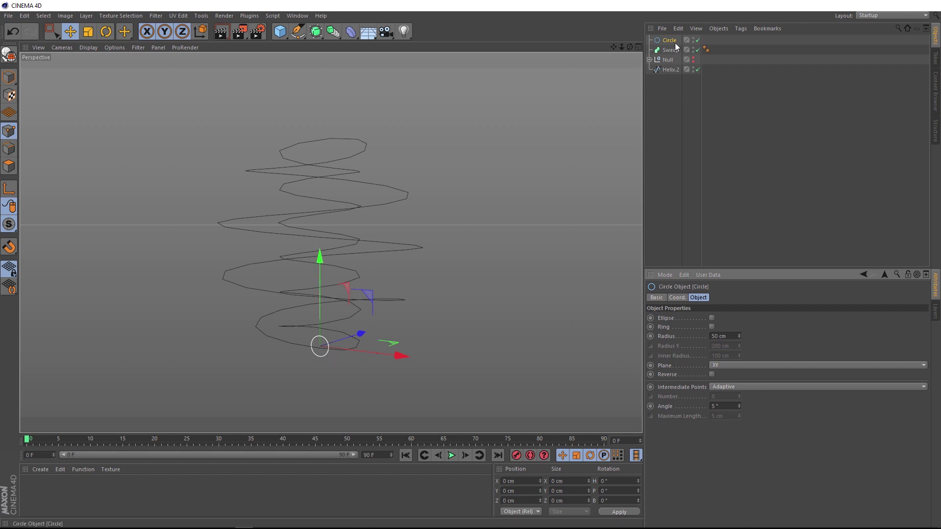
# Step: Place the Circle and Helix.2 under the Sweep so the circle runs along the helix
pyautogui.moveTo(669, 40); pyautogui.dragTo(669, 49)
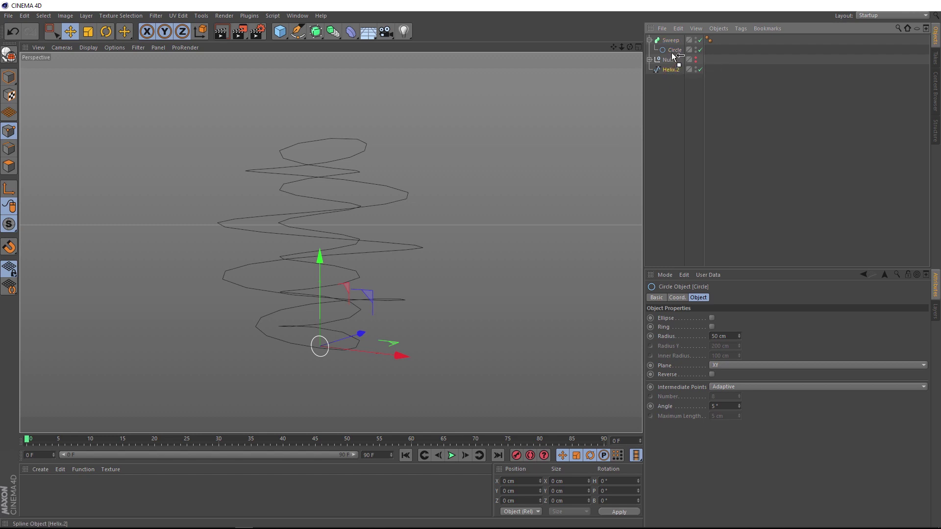
pyautogui.moveTo(672, 51); pyautogui.dragTo(673, 52)
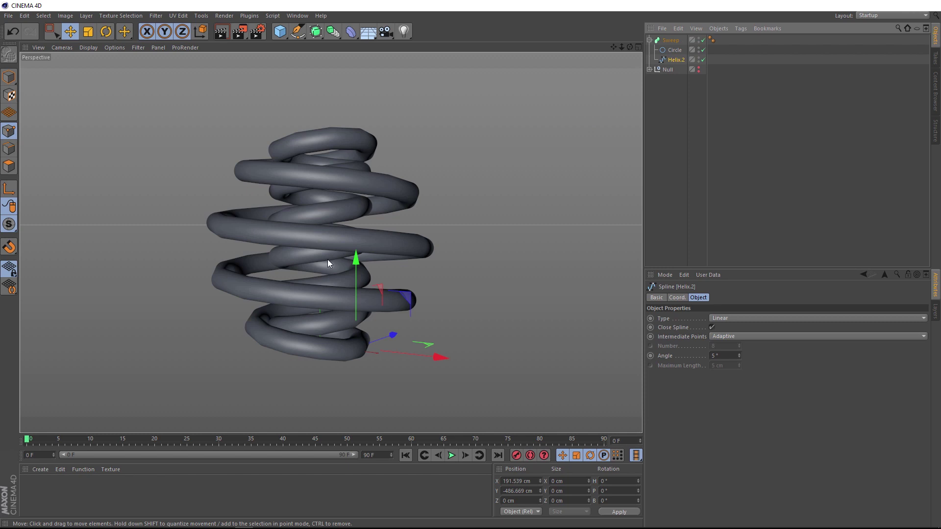
pyautogui.moveTo(328, 259)
pyautogui.keyDown('alt'); pyautogui.mouseDown()
pyautogui.moveTo(279, 298)
pyautogui.moveTo(319, 269)
pyautogui.mouseUp(); pyautogui.keyUp('alt')
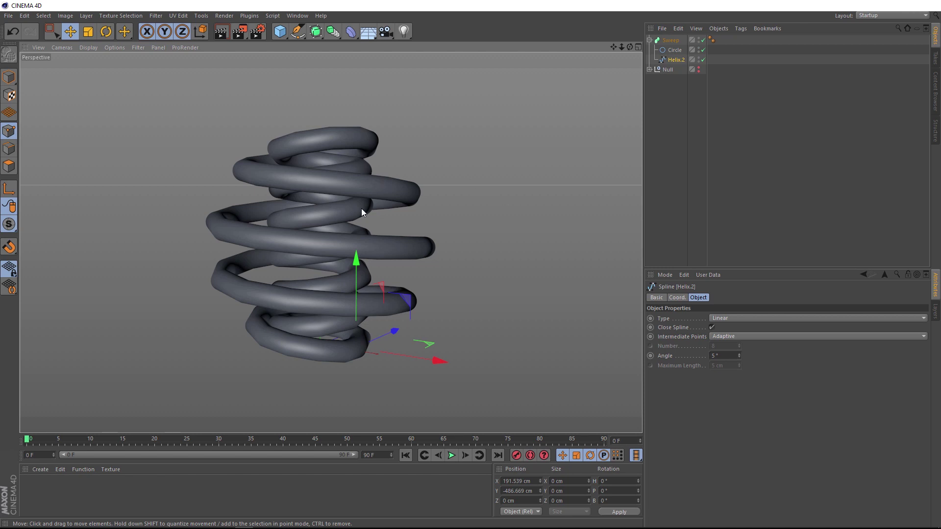
# Step: Add a Null and keyframe its heading rotation at 0° on frame 0
pyautogui.click(281, 33)
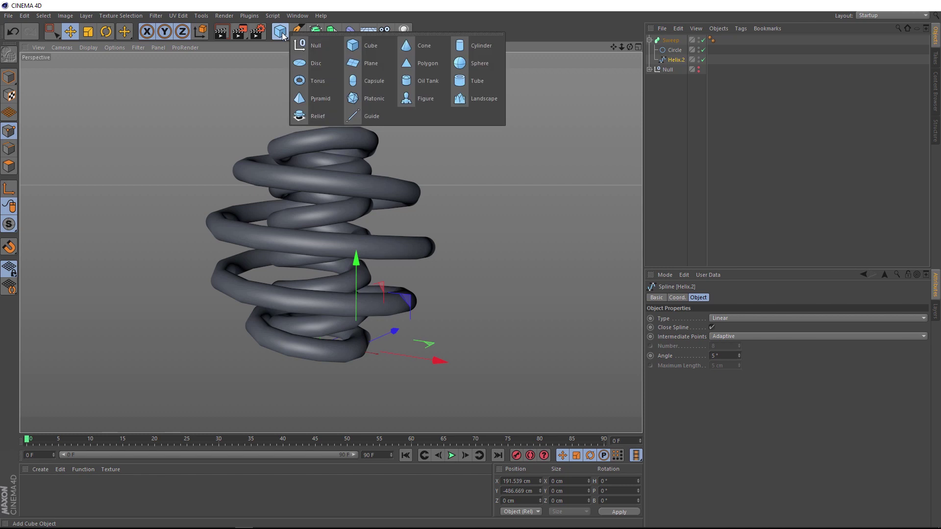
pyautogui.click(317, 48)
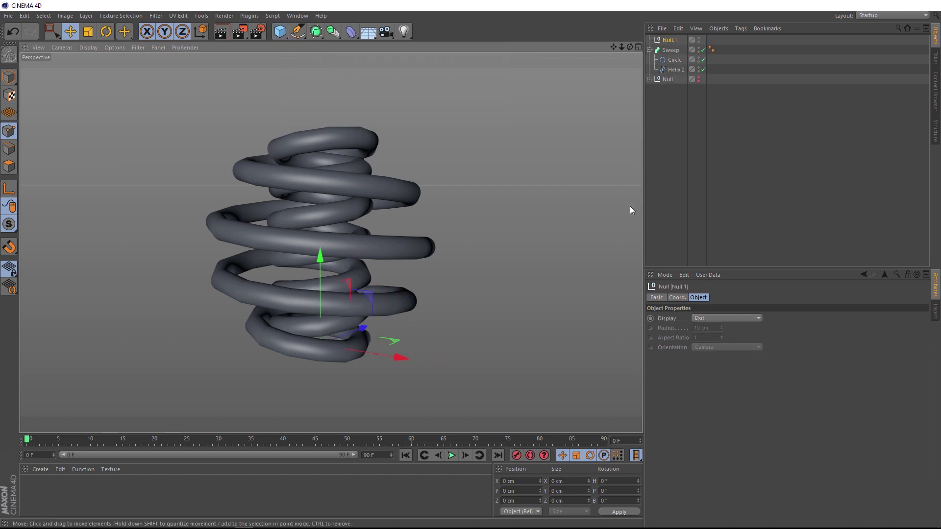
pyautogui.click(677, 297)
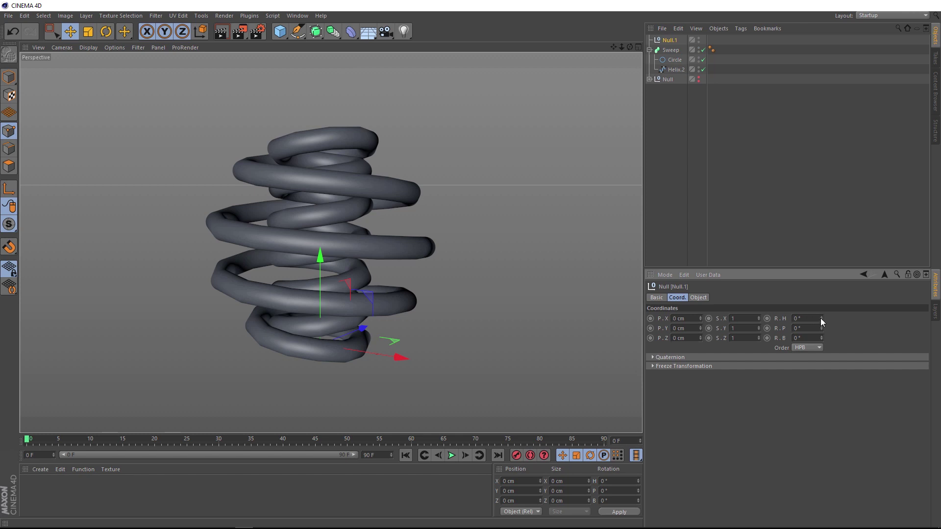
pyautogui.moveTo(820, 318)
pyautogui.mouseDown()
pyautogui.moveTo(821, 274)
pyautogui.moveTo(821, 322)
pyautogui.mouseUp()
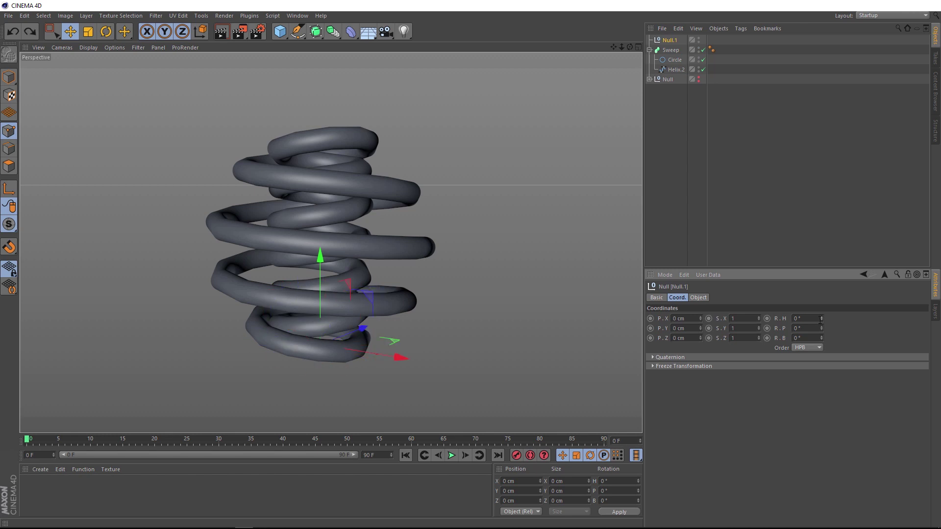
pyautogui.click(766, 318)
# Step: Set the animation end frame to 50 and keyframe the null's heading at 360° there
pyautogui.click(384, 457)
pyautogui.write('5')
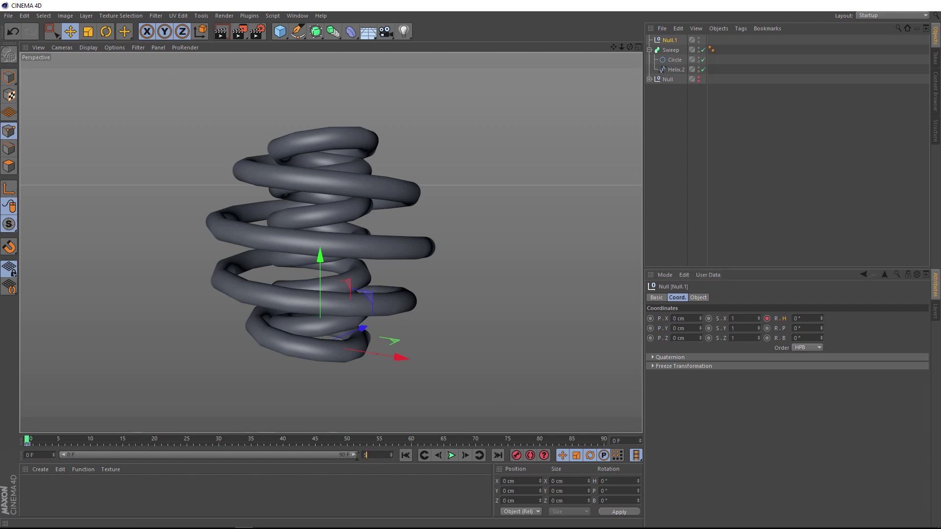
pyautogui.write('0')
pyautogui.press('Return')
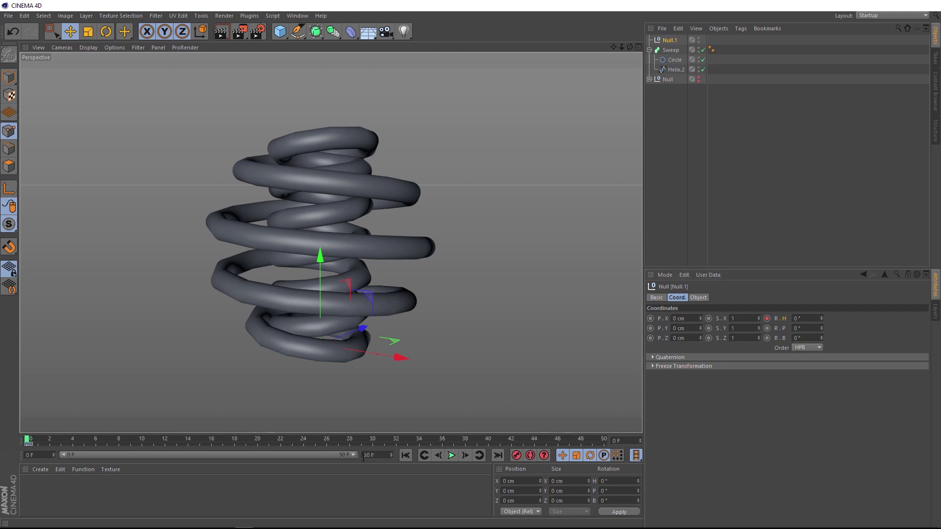
pyautogui.click(619, 437)
pyautogui.click(806, 317)
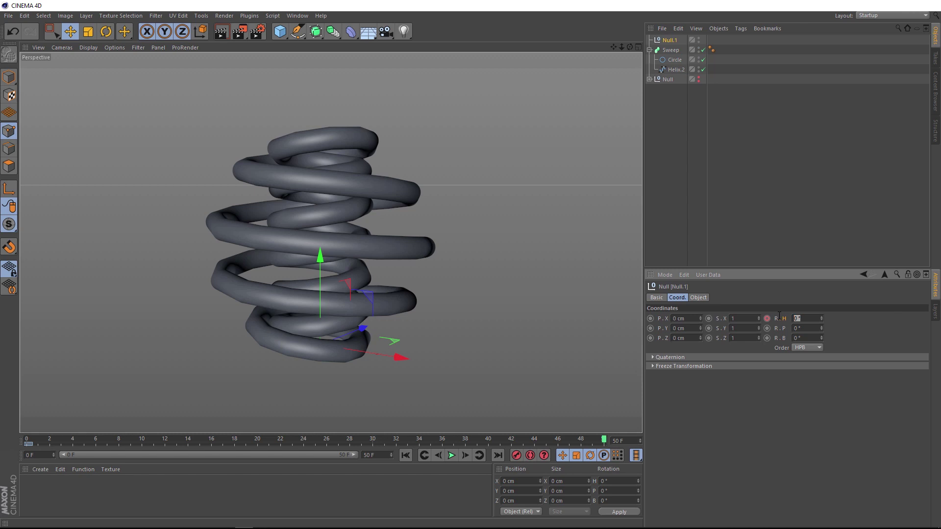
pyautogui.write('360')
pyautogui.click(767, 318)
# Step: Set both of Null.1's heading keyframes to Linear interpolation in the F-Curve editor
pyautogui.rightClick(784, 316)
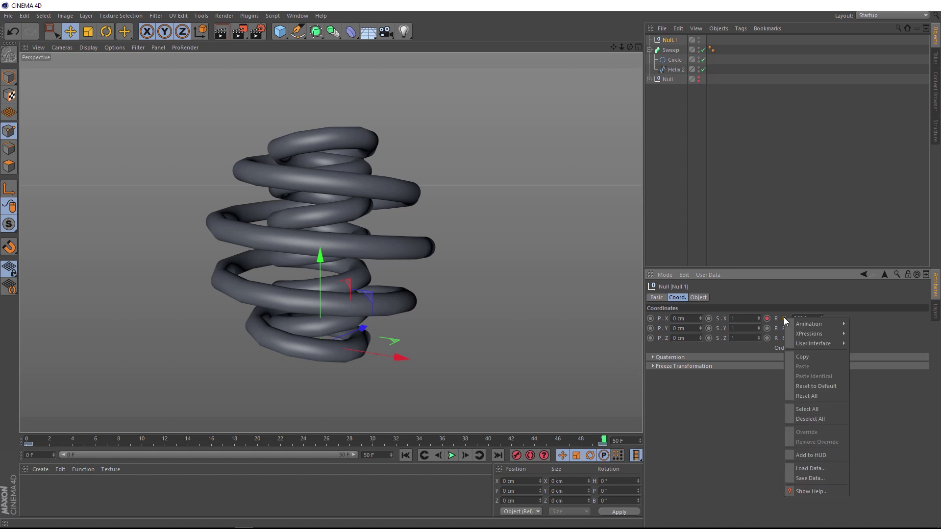
pyautogui.moveTo(790, 324)
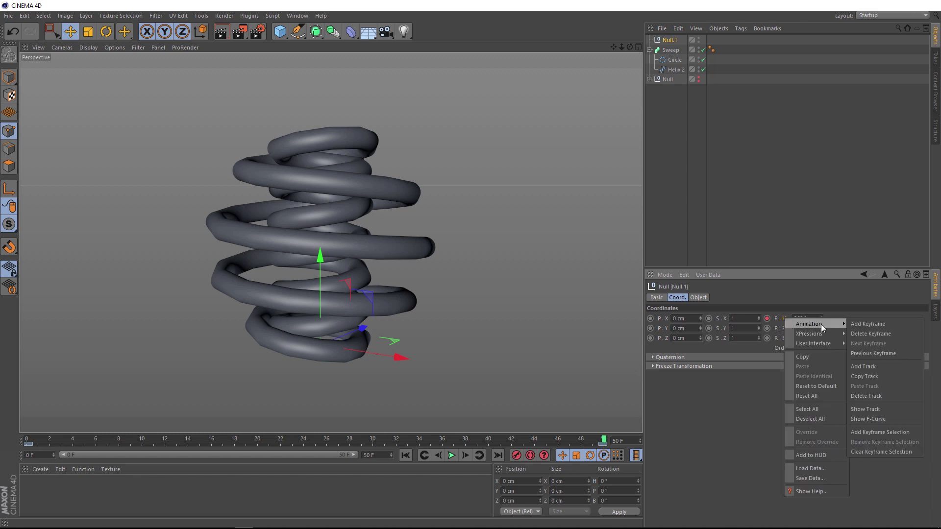
pyautogui.click(876, 420)
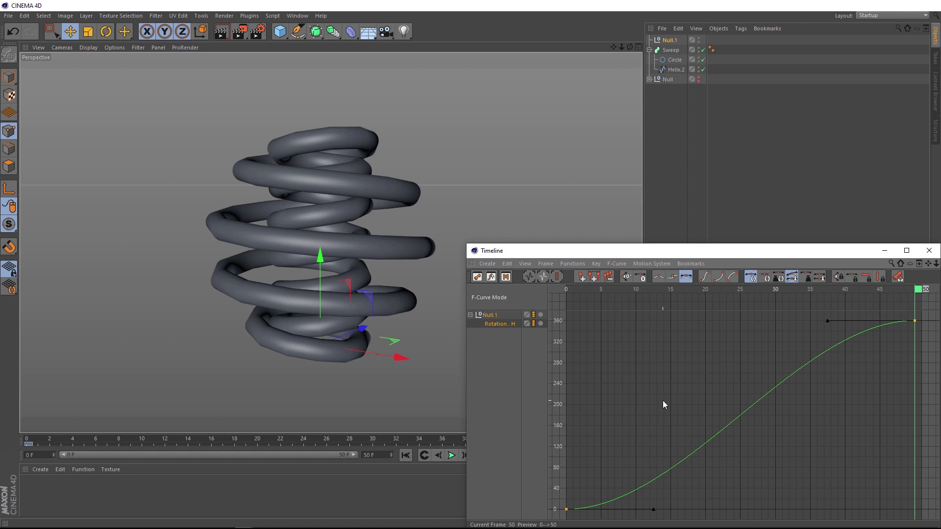
pyautogui.hotkey('ctrl', 'a')
pyautogui.click(658, 278)
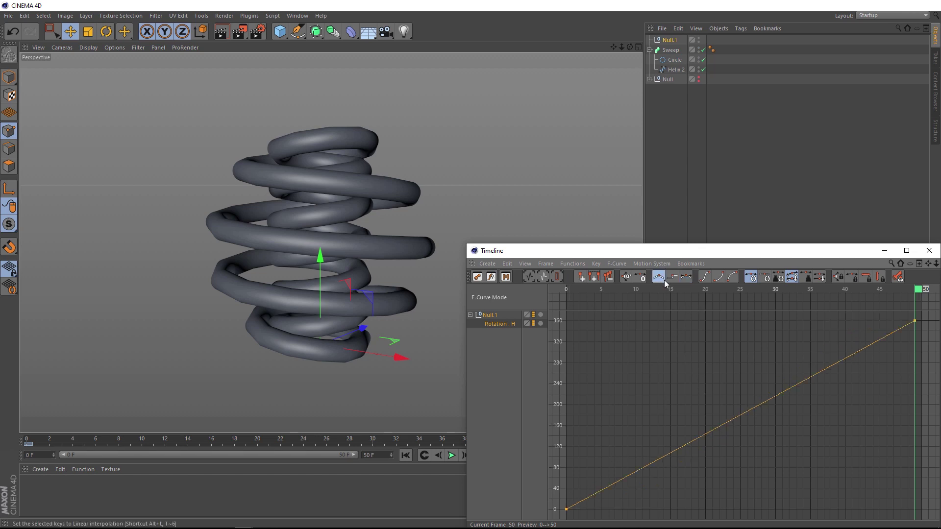
pyautogui.click(926, 253)
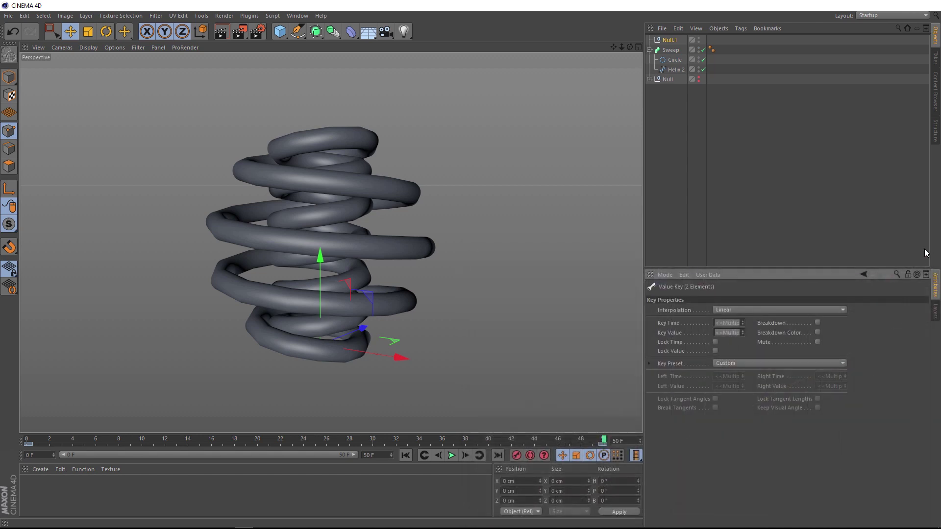
# Step: Play the animation to check the constant spin, then return to frame 0
pyautogui.click(451, 455)
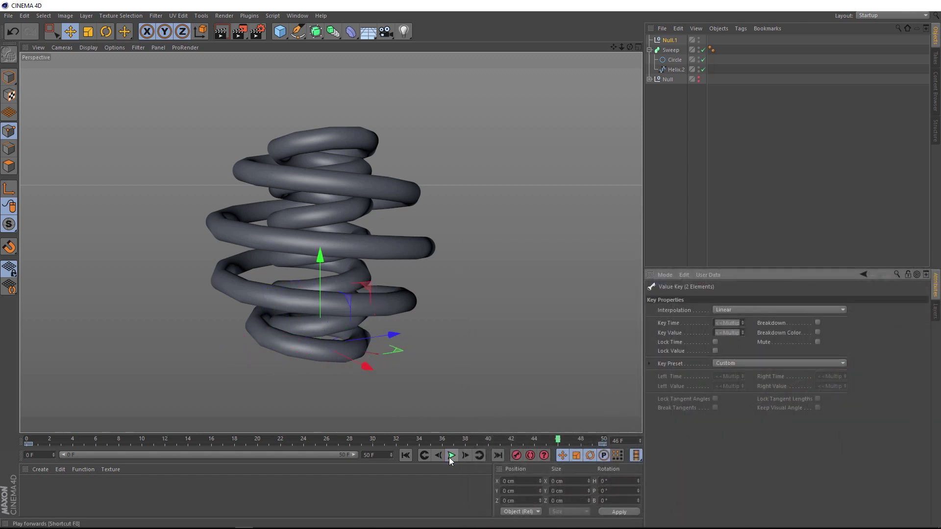
pyautogui.click(450, 456)
pyautogui.click(405, 455)
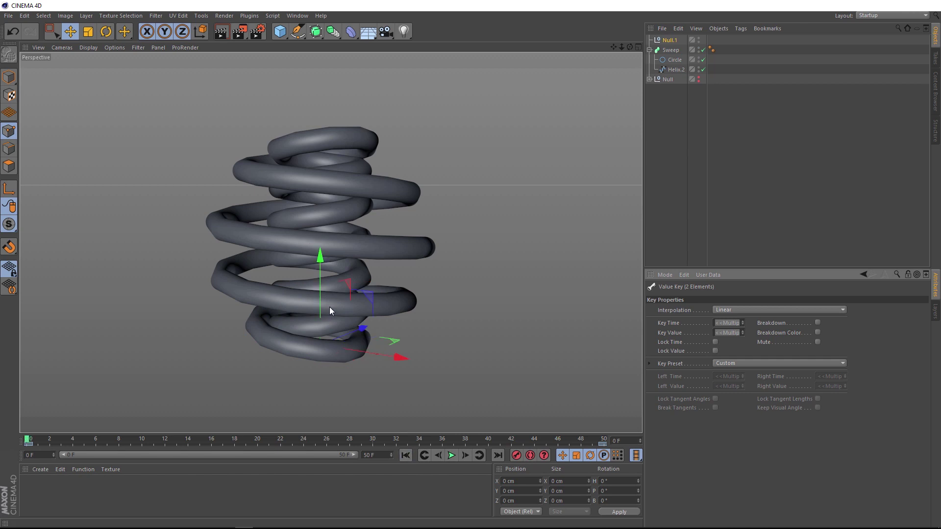
# Step: Parent the Sweep under Null.1 and play the animation to preview the spring spinning
pyautogui.moveTo(670, 49); pyautogui.dragTo(669, 43)
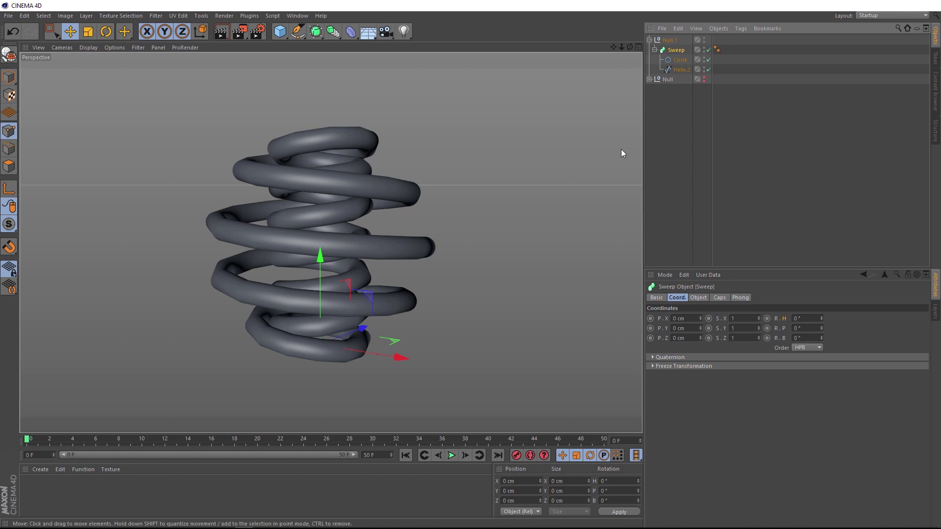
pyautogui.click(451, 456)
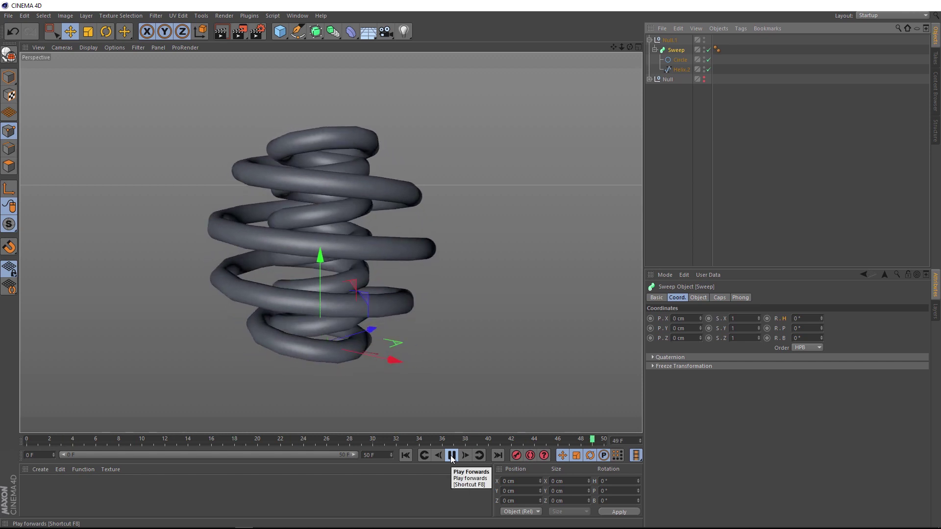
pyautogui.click(452, 455)
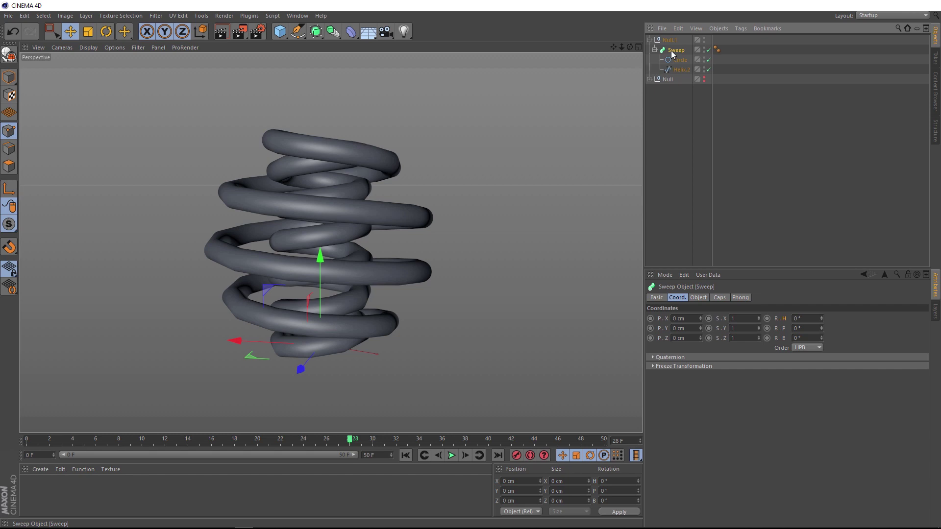
# Step: Wrap the Sweep in a Subdivision Surface and play the animation to view the smoothed spring
pyautogui.click(317, 33)
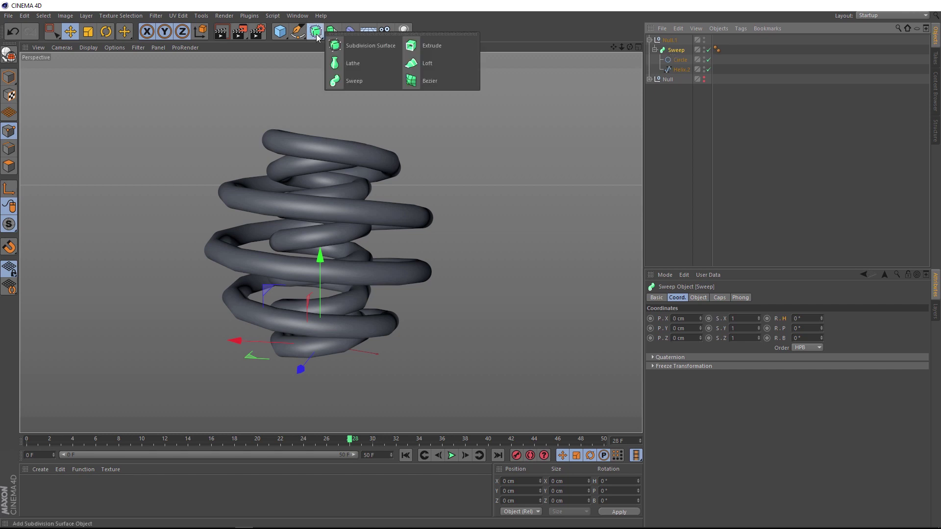
pyautogui.click(383, 45)
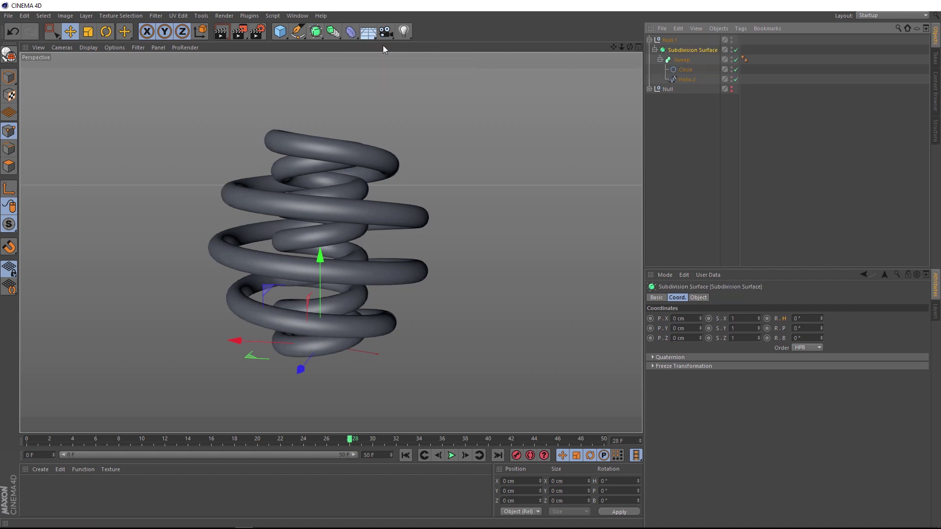
pyautogui.scroll(3, 321, 253)
pyautogui.keyDown('alt'); pyautogui.moveTo(320, 254); pyautogui.dragTo(345, 275); pyautogui.keyUp('alt')
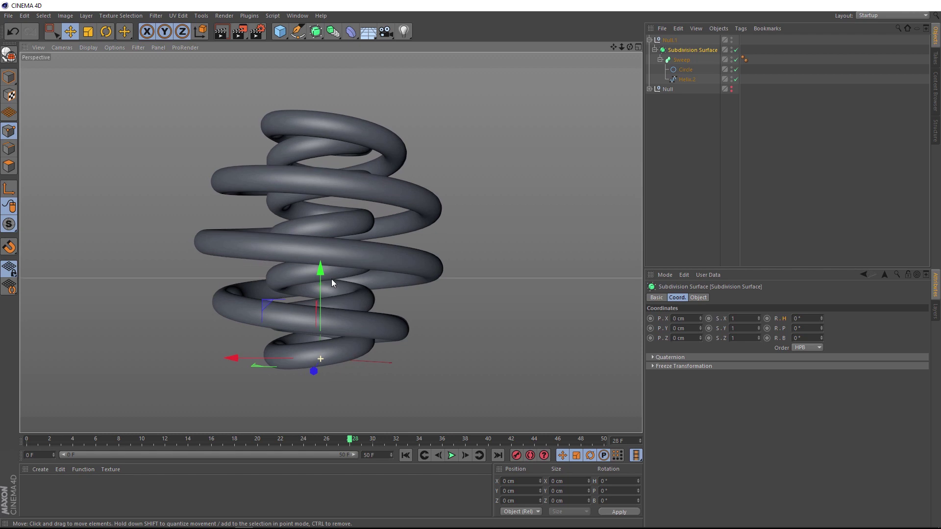
pyautogui.scroll(2, 344, 275)
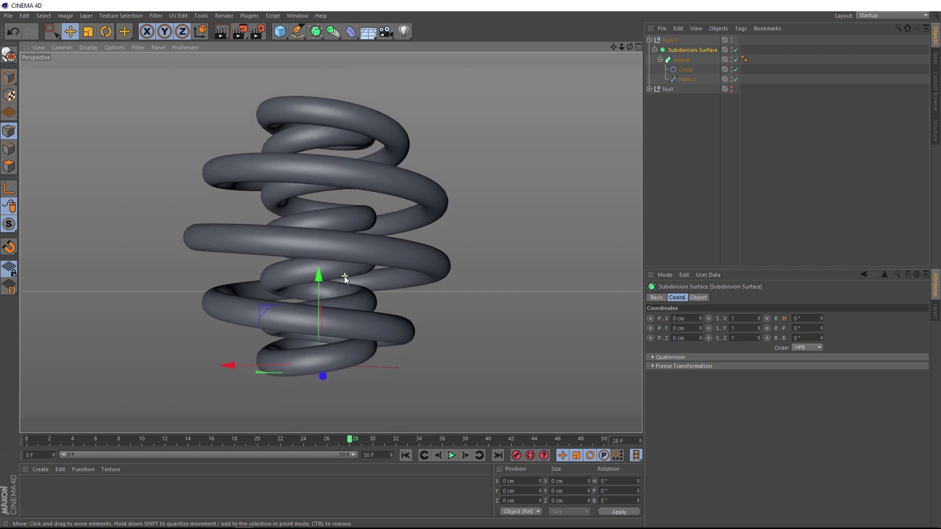
pyautogui.keyDown('alt'); pyautogui.moveTo(349, 237); pyautogui.dragTo(354, 263, button='middle'); pyautogui.keyUp('alt')
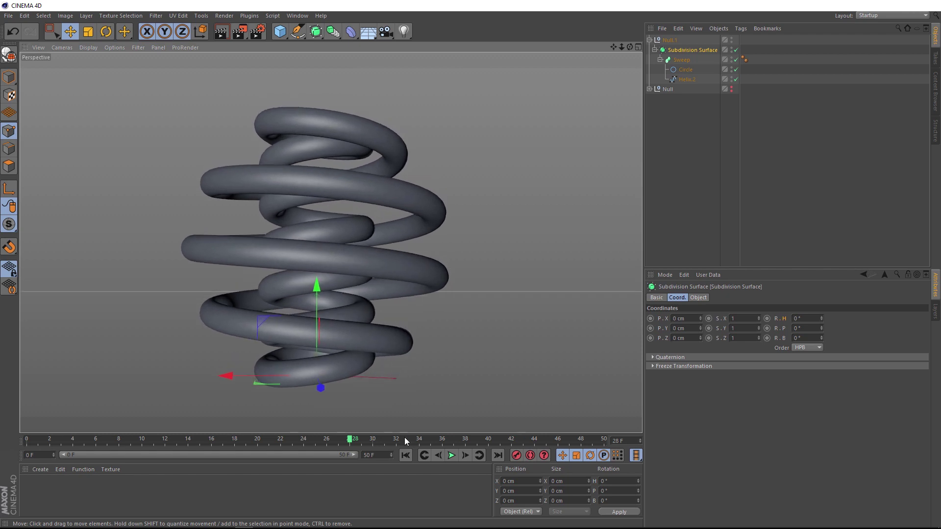
pyautogui.click(404, 455)
pyautogui.click(451, 455)
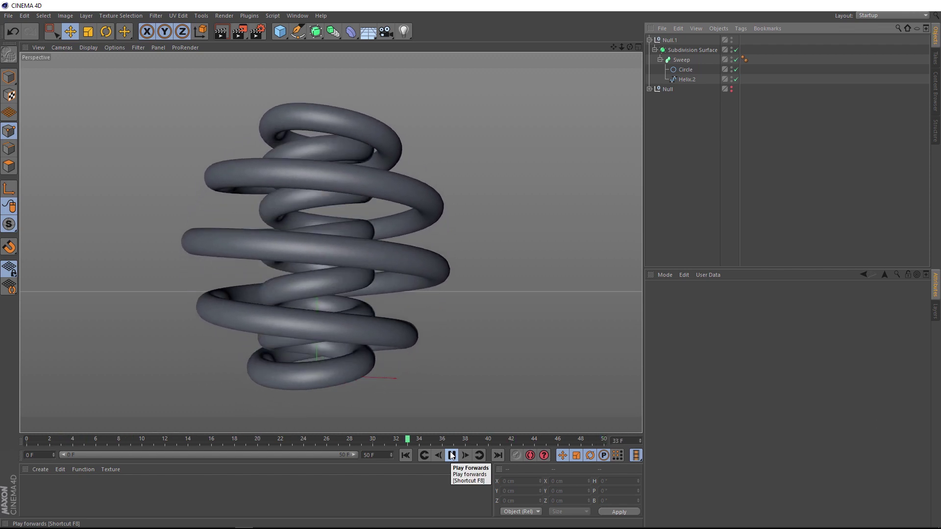
pyautogui.click(451, 455)
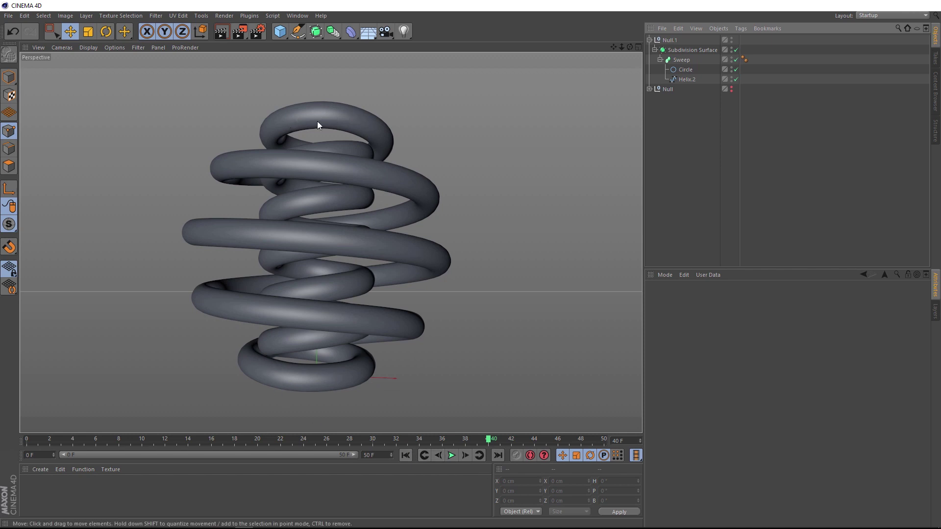
# Step: Temporarily disable Subdivision Surface and Sweep, move Helix.2 slightly down, then re-enable both
pyautogui.click(737, 49)
pyautogui.click(684, 79)
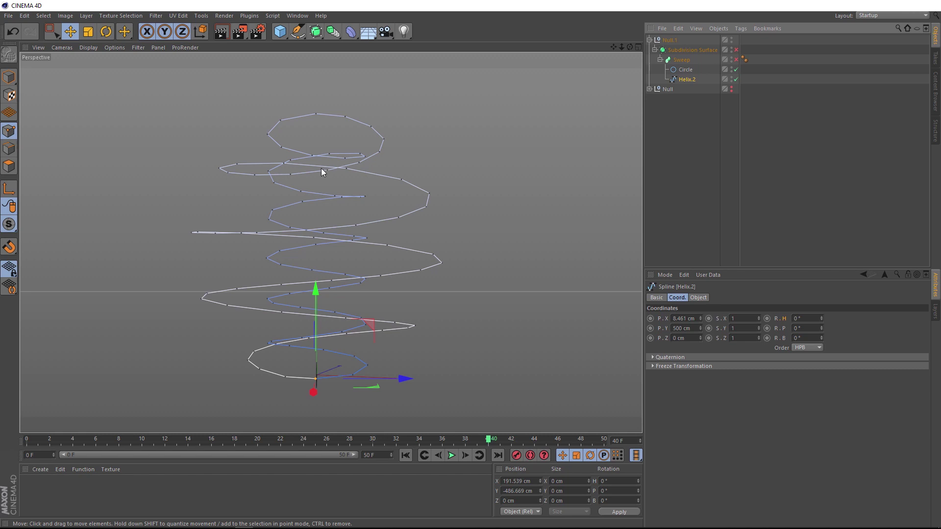
pyautogui.moveTo(319, 336); pyautogui.dragTo(318, 337)
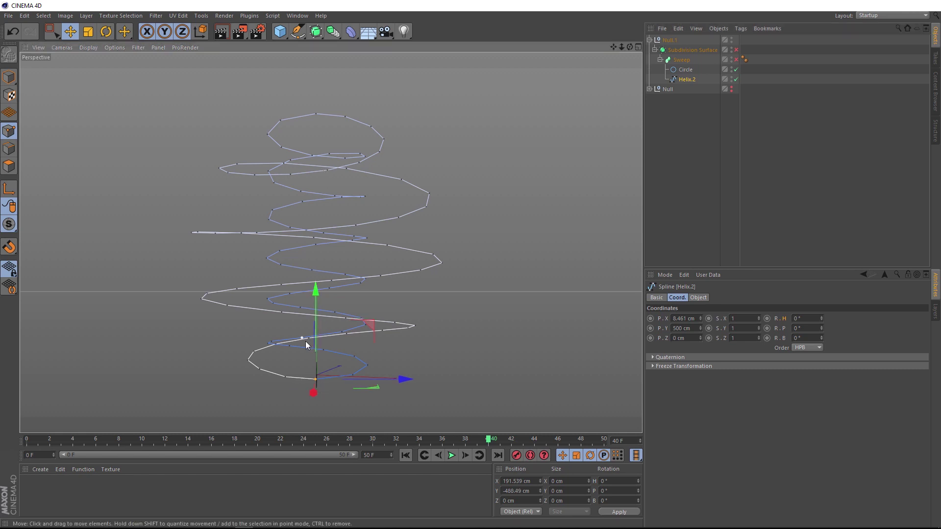
pyautogui.click(735, 59)
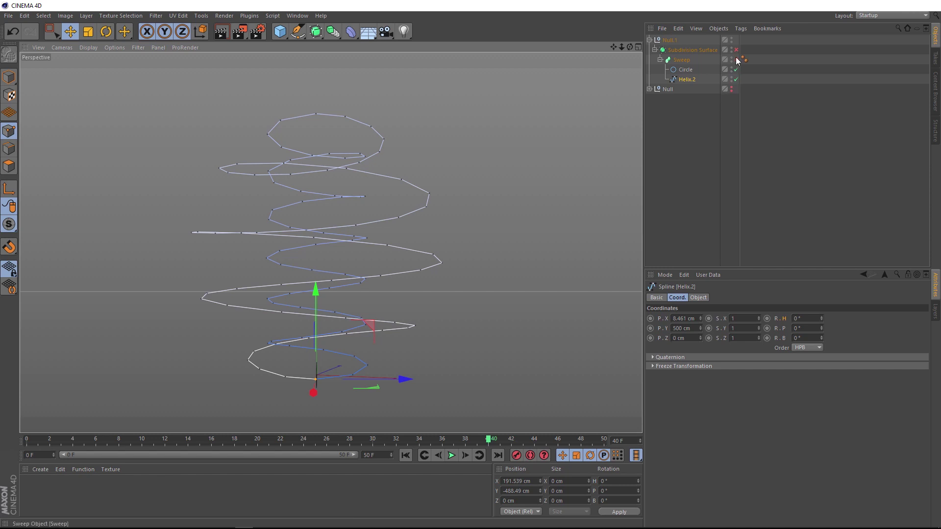
pyautogui.click(735, 49)
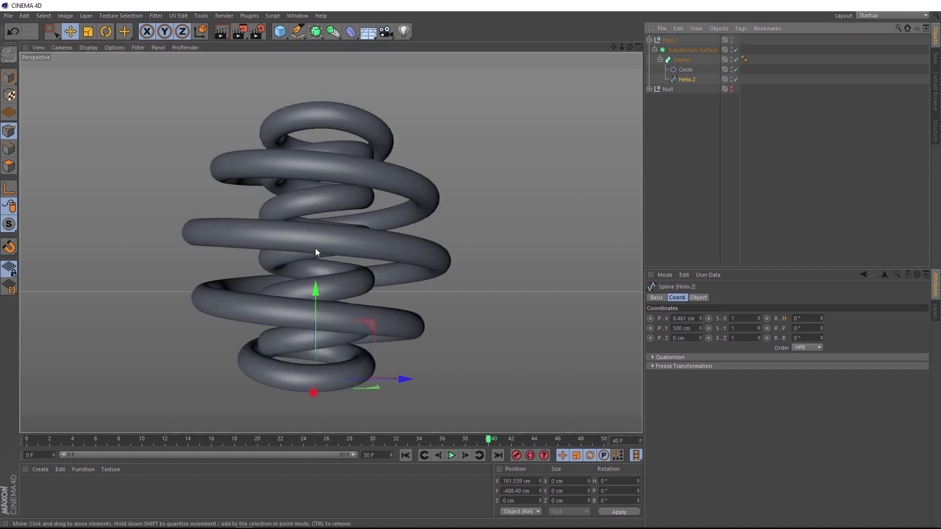
# Step: Create a new material, apply it to the Subdivision Surface, and open it in the Material Editor
pyautogui.doubleClick(38, 492)
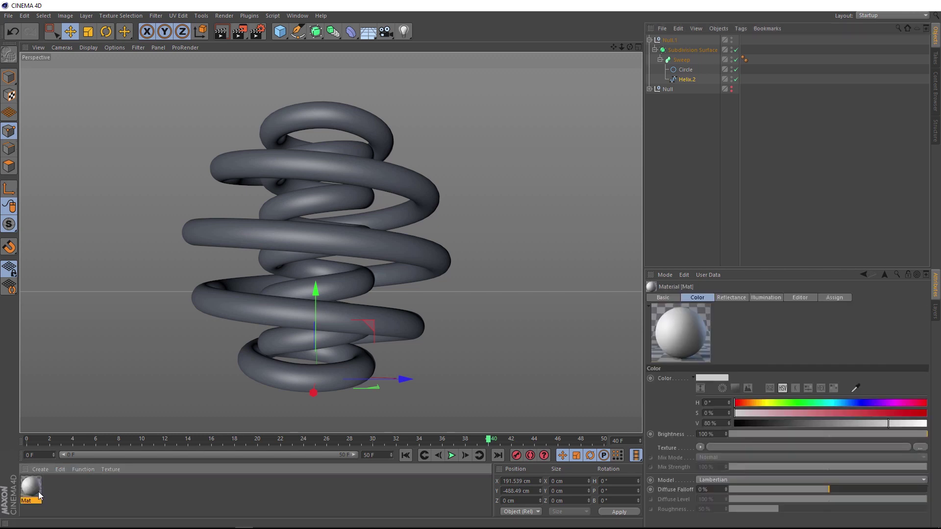
pyautogui.moveTo(30, 485); pyautogui.dragTo(692, 48)
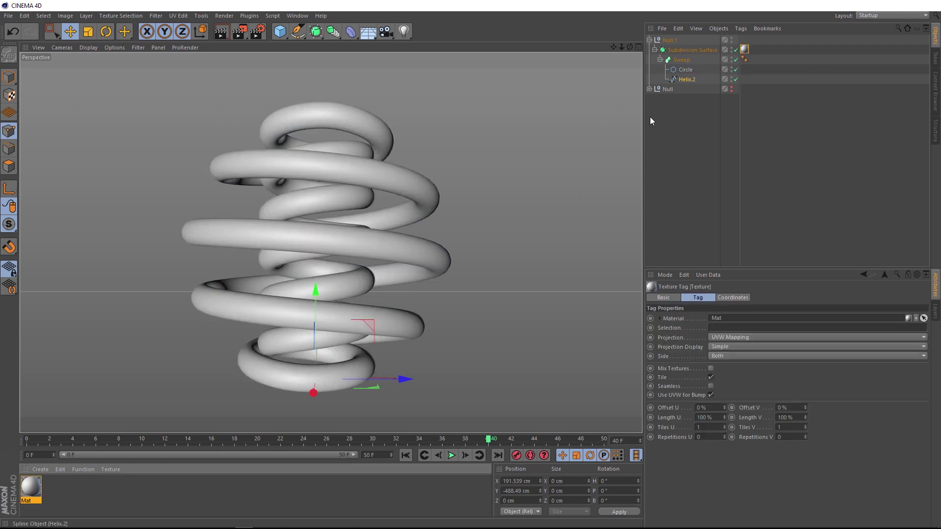
pyautogui.doubleClick(34, 487)
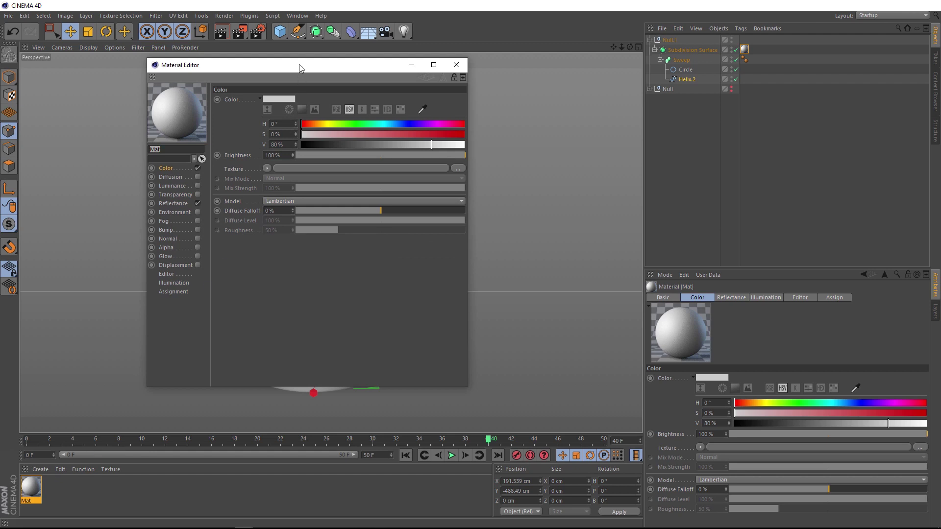
pyautogui.moveTo(299, 64); pyautogui.dragTo(567, 126)
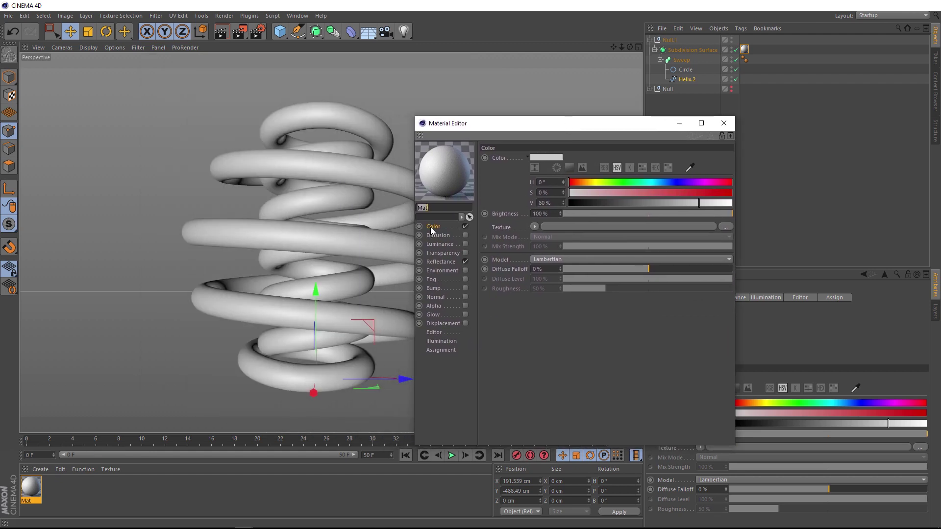
# Step: Load a Gradient into the Color texture slot and set its type to 2D - V
pyautogui.click(534, 227)
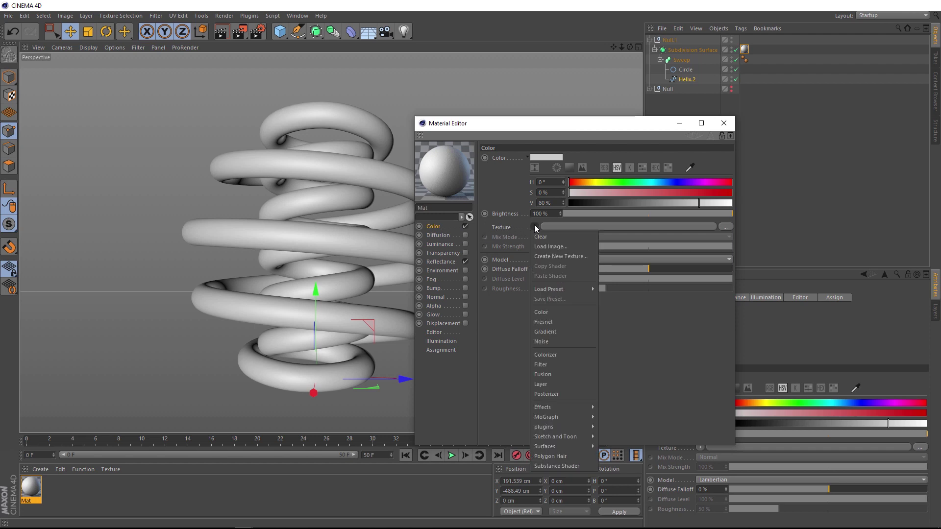
pyautogui.click(547, 333)
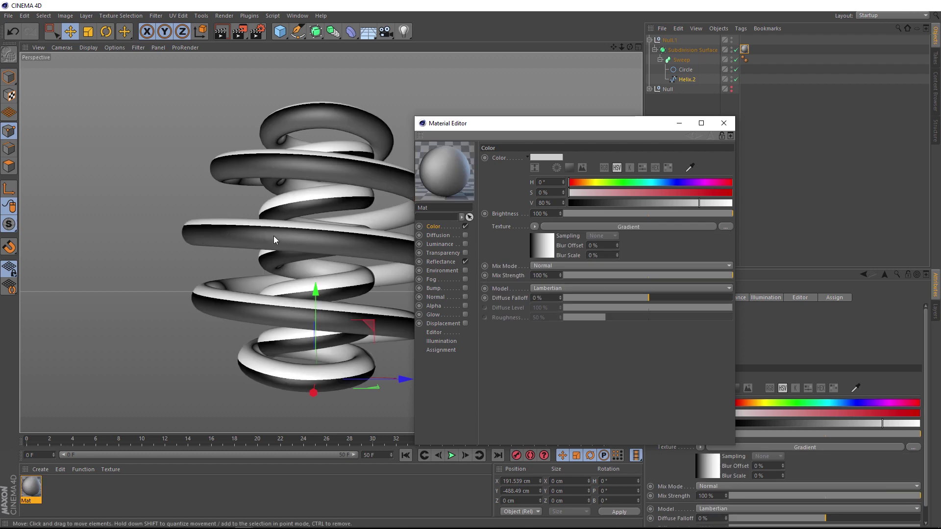
pyautogui.click(597, 226)
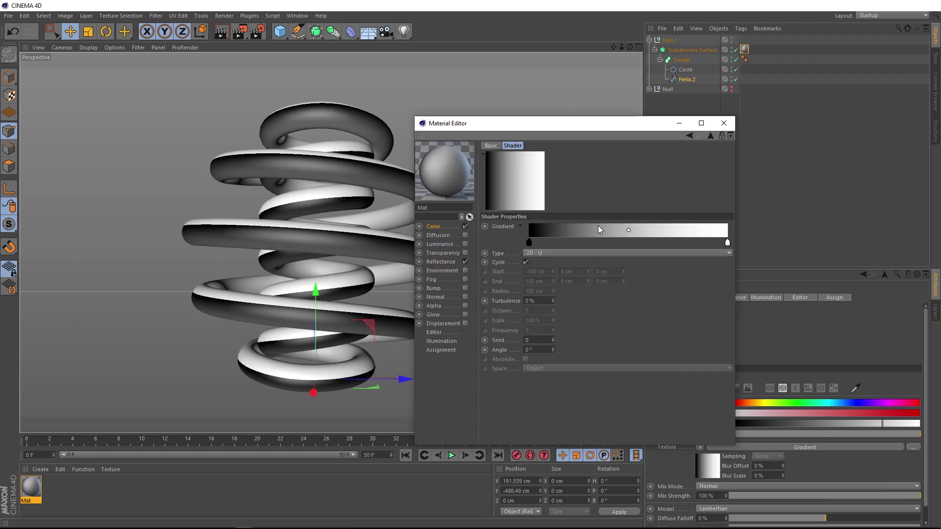
pyautogui.click(539, 253)
pyautogui.click(539, 254)
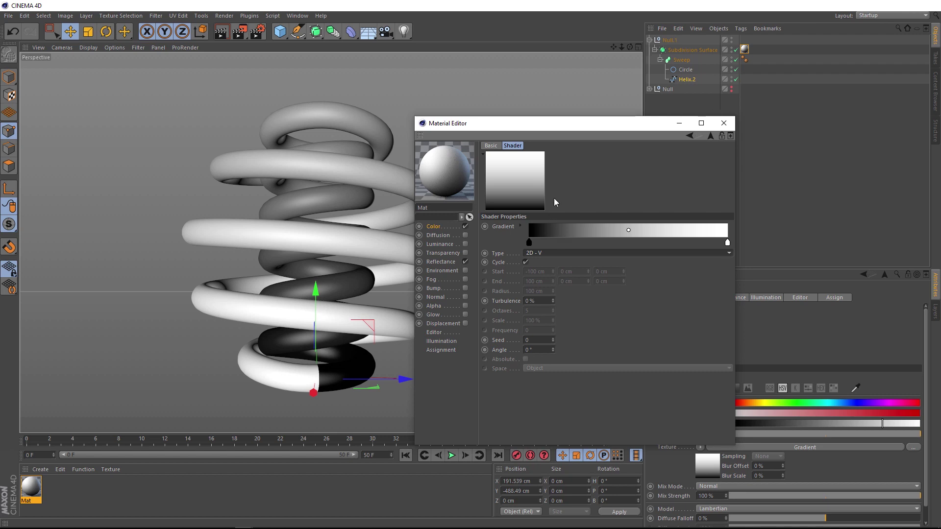
pyautogui.moveTo(557, 128); pyautogui.dragTo(388, 141)
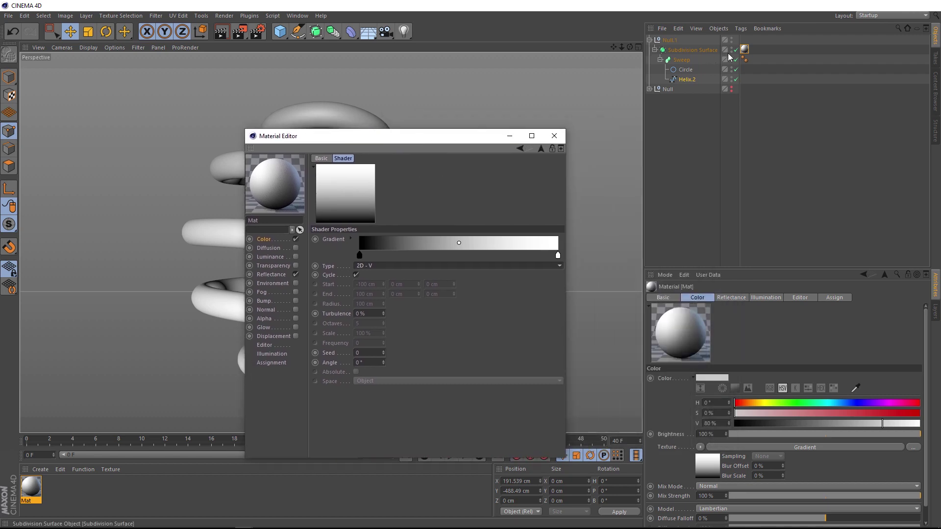
# Step: Set the texture tag's Tiles V to 10 so the gradient repeats along the tube
pyautogui.click(744, 49)
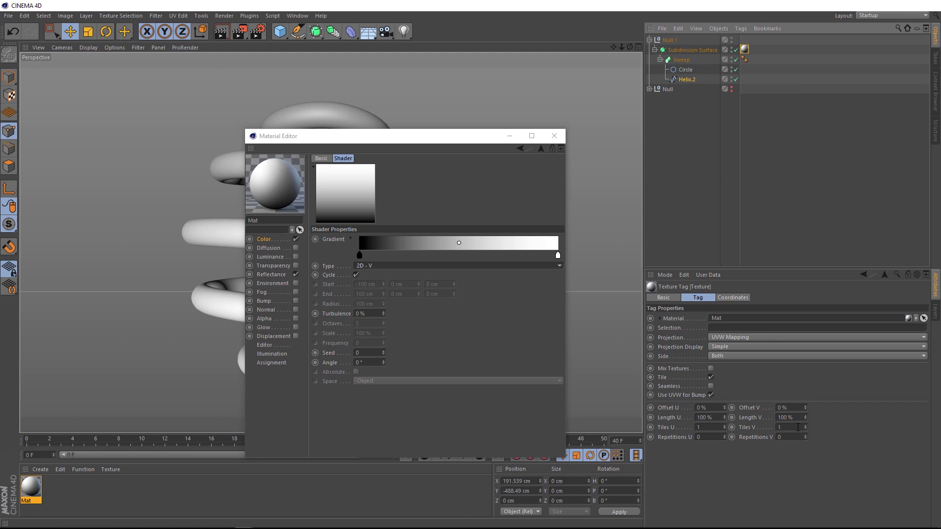
pyautogui.click(797, 427)
pyautogui.press('Return')
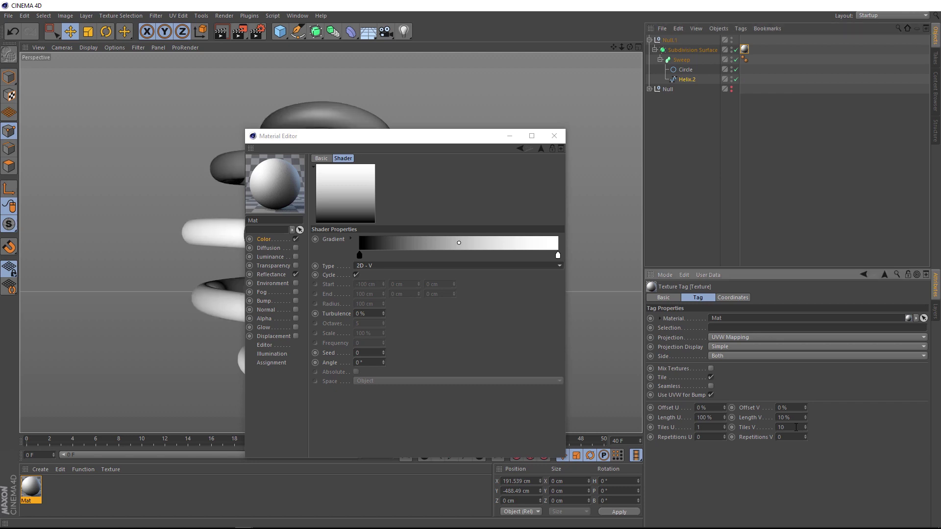
pyautogui.moveTo(431, 138); pyautogui.dragTo(688, 142)
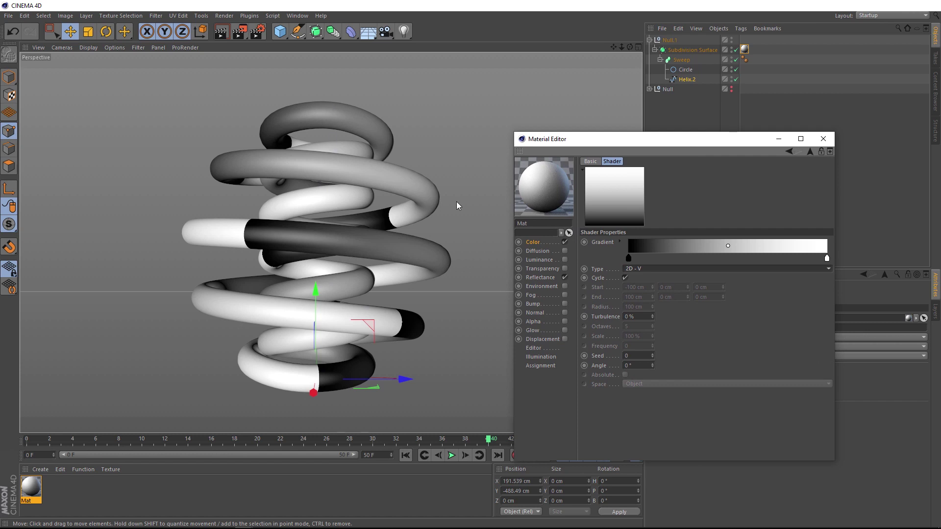
# Step: Apply the Full Colors gradient preset and close the Material Editor
pyautogui.click(619, 242)
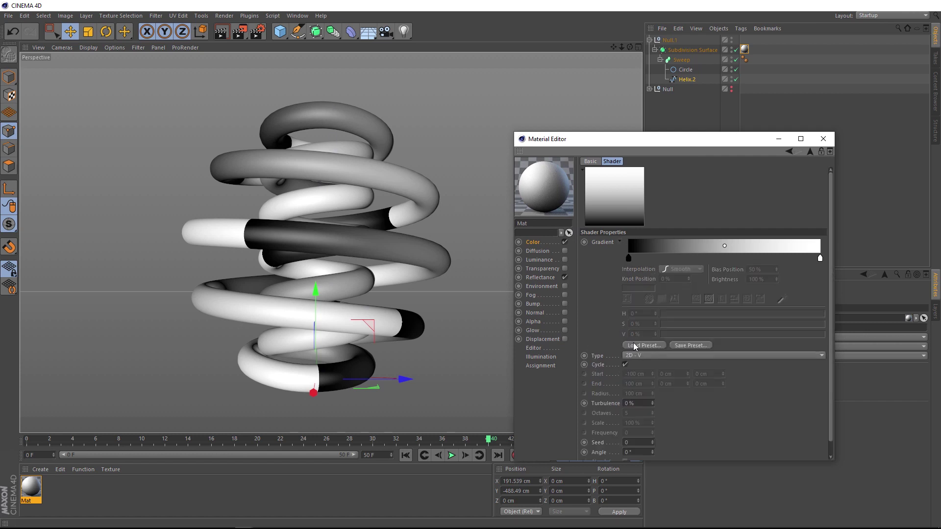
pyautogui.click(646, 346)
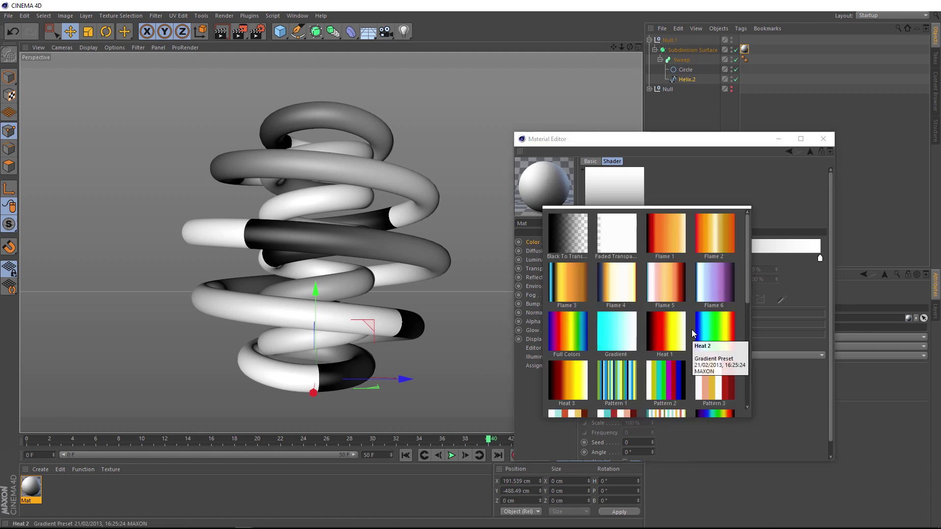
pyautogui.click(568, 330)
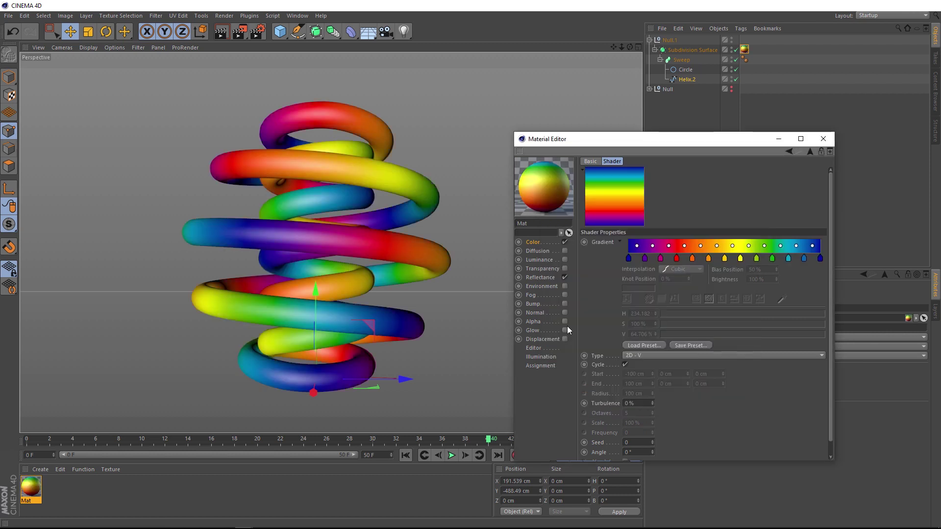
pyautogui.click(823, 139)
# Step: Play the rainbow spring from the start, then play the finished Spiral Final scene in Octane
pyautogui.click(407, 455)
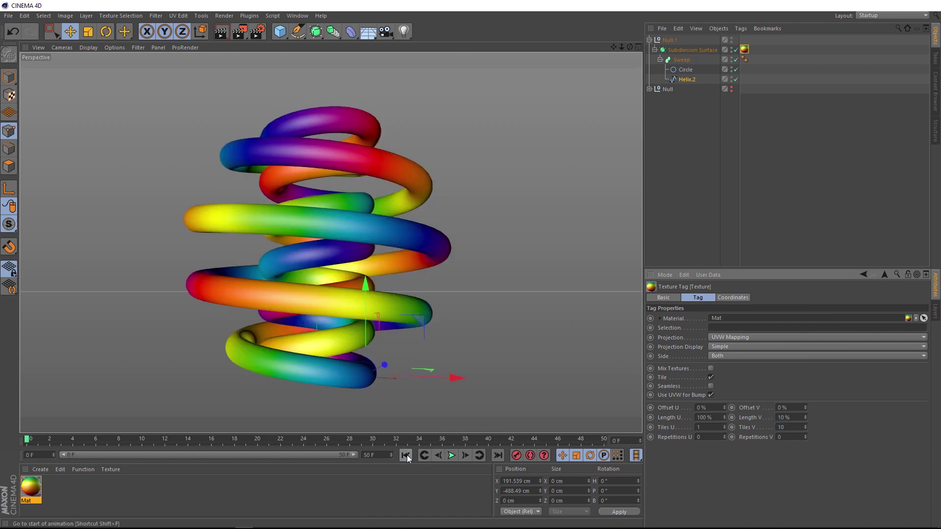
pyautogui.click(449, 455)
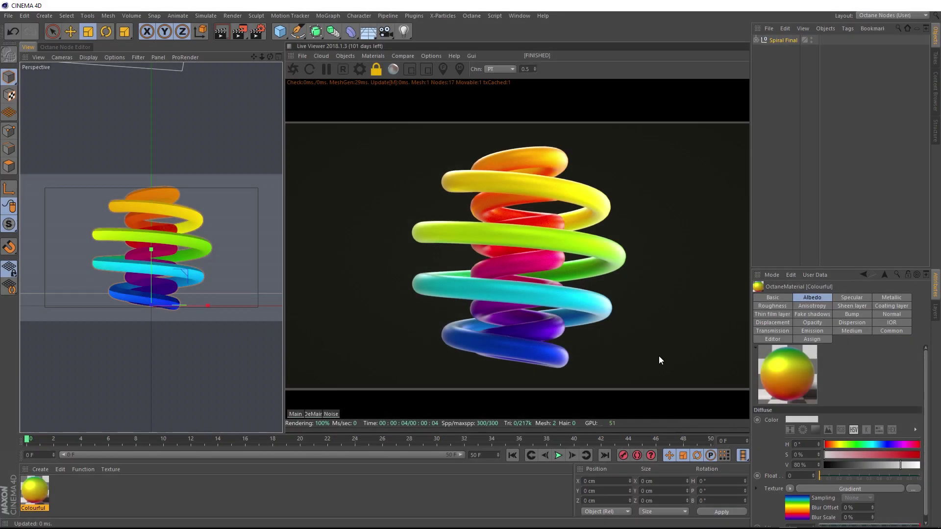
pyautogui.click(558, 455)
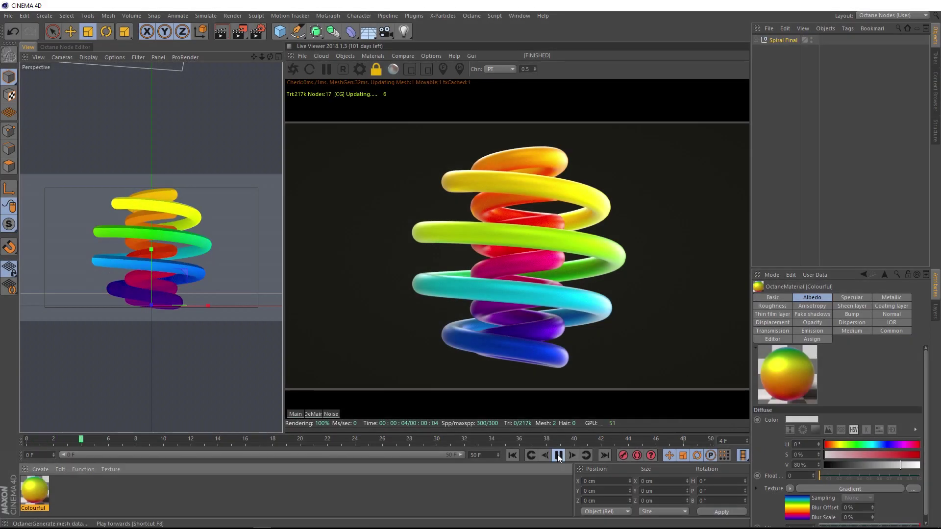